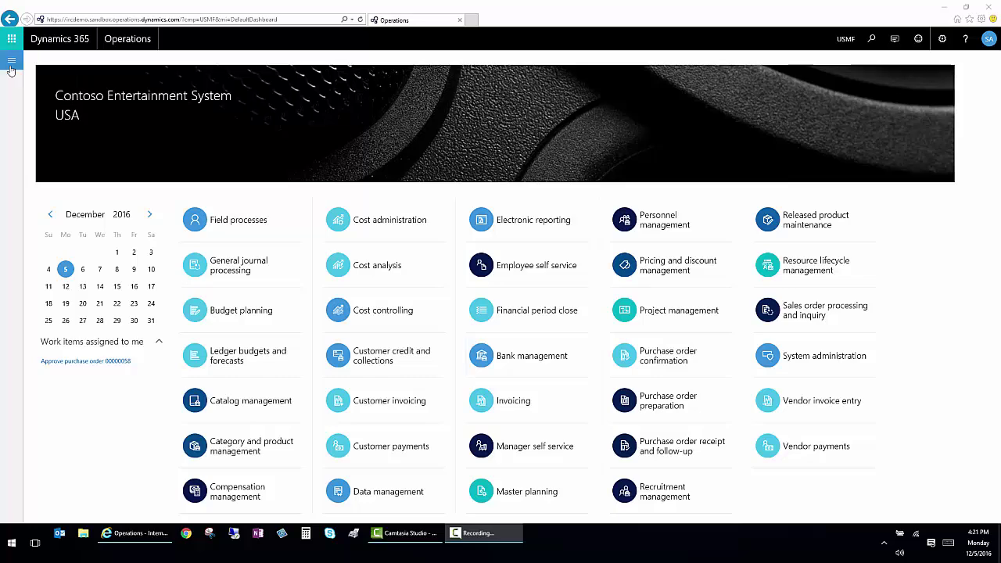
Step: Show the navigation pane, then expand and collapse the Workspaces list
{"action": "left_click", "coordinate": [11, 68]}
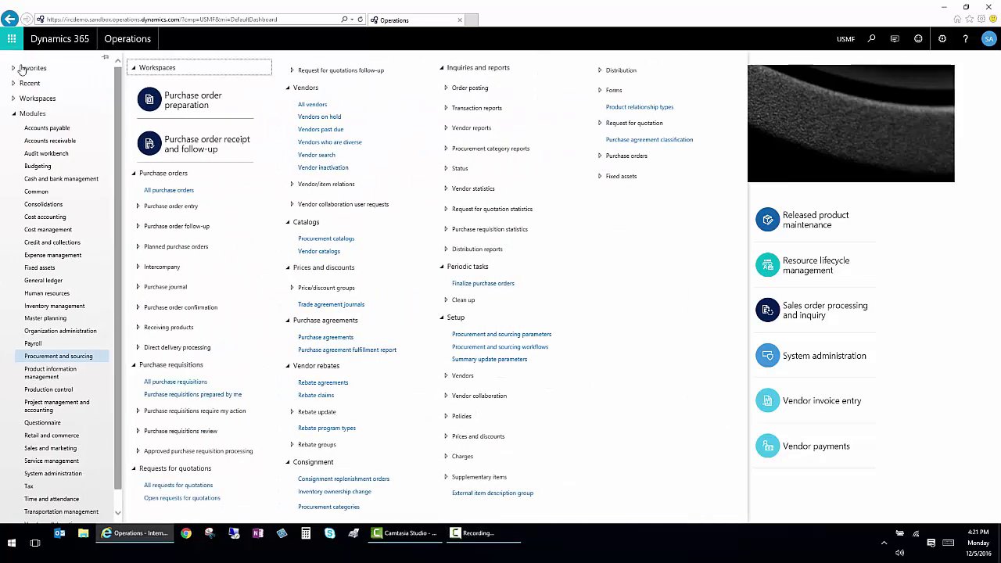
{"action": "left_click", "coordinate": [45, 100]}
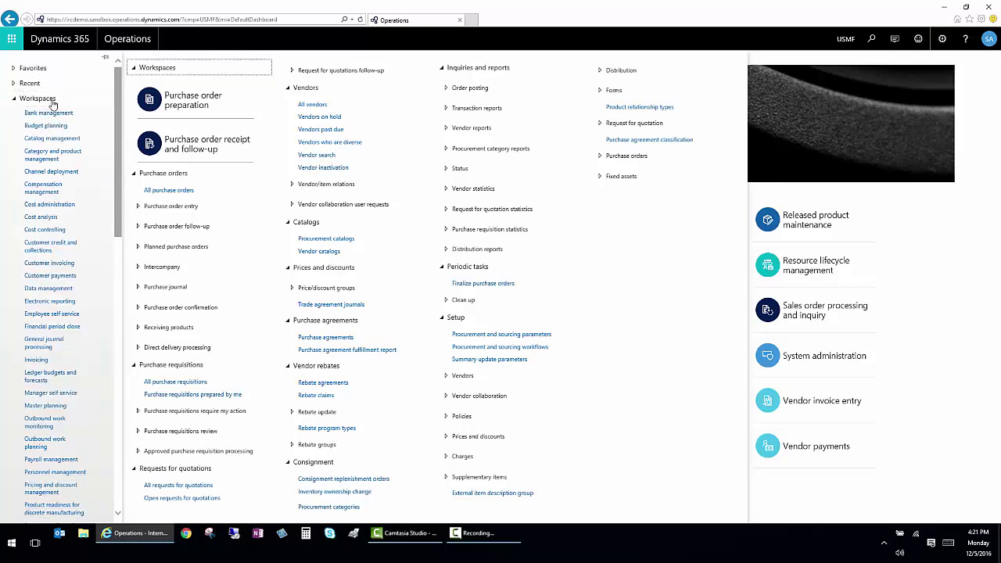
{"action": "left_click", "coordinate": [51, 101]}
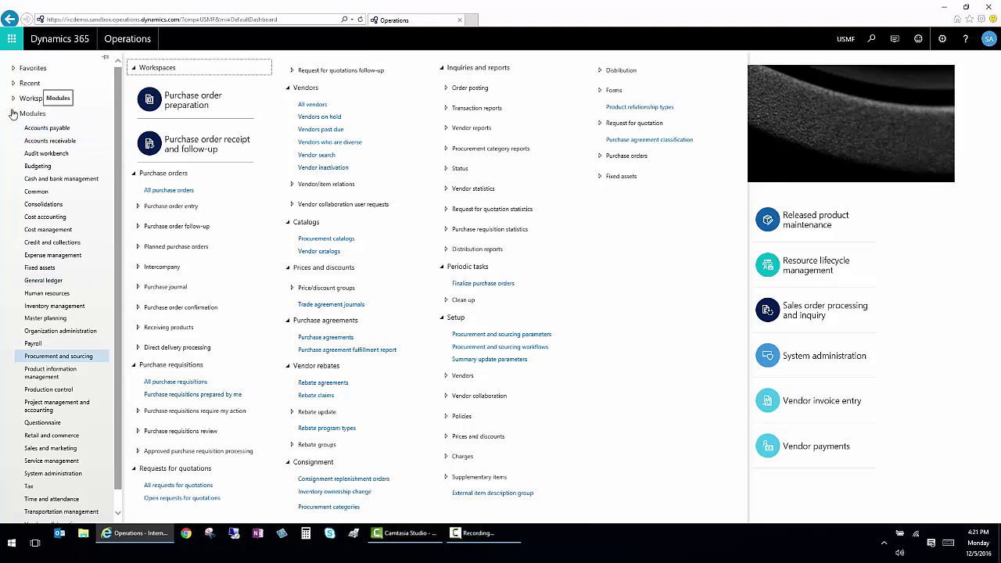
Step: Star All purchase orders under Favorites, check Recent pages, then return to the dashboard
{"action": "left_click", "coordinate": [14, 69]}
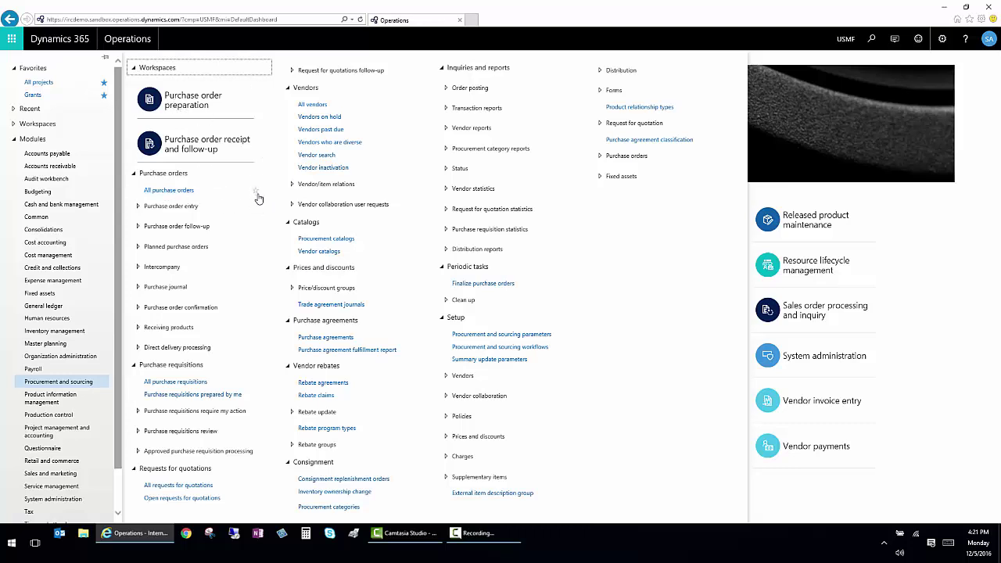
{"action": "left_click", "coordinate": [256, 190]}
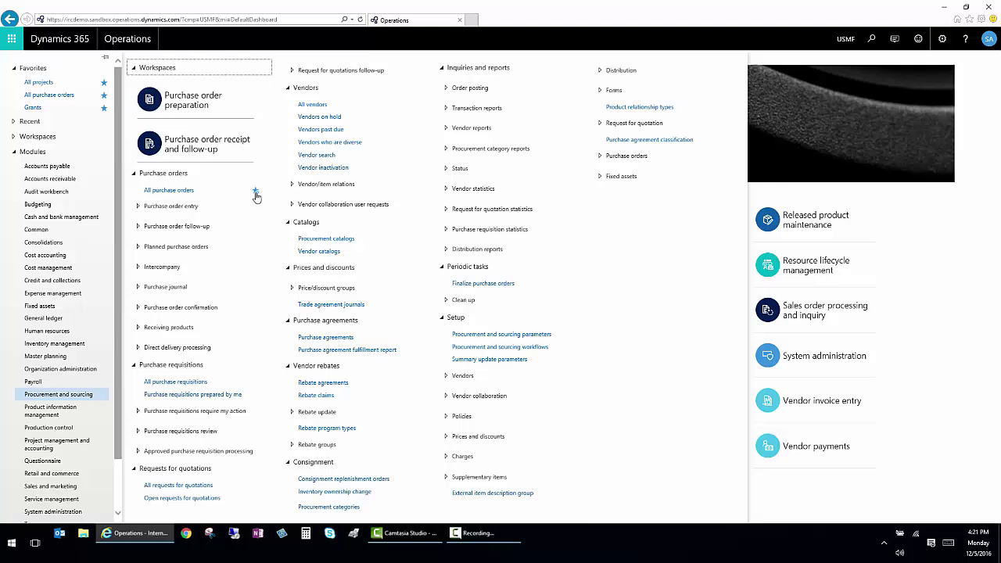
{"action": "left_click", "coordinate": [31, 123]}
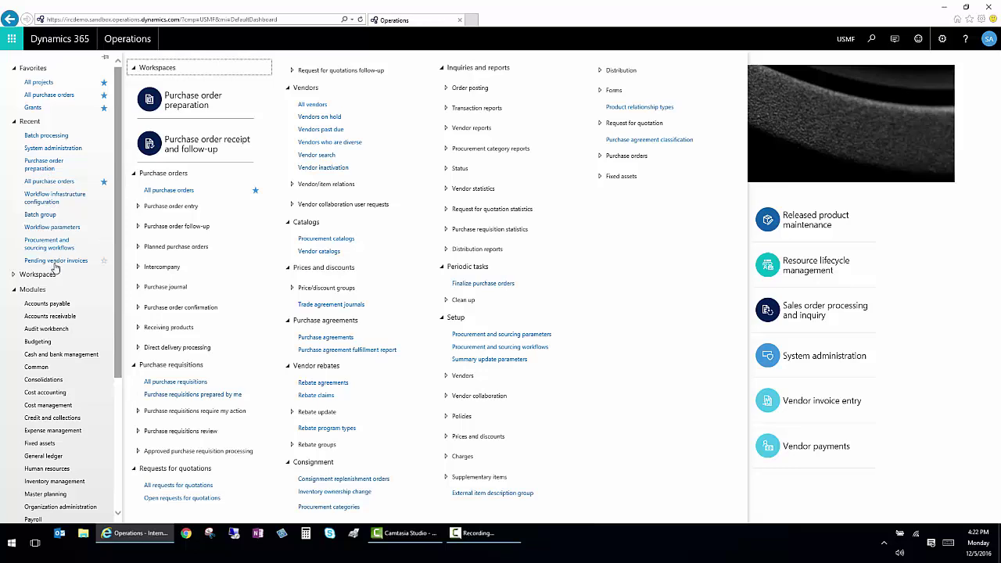
{"action": "left_click", "coordinate": [33, 123]}
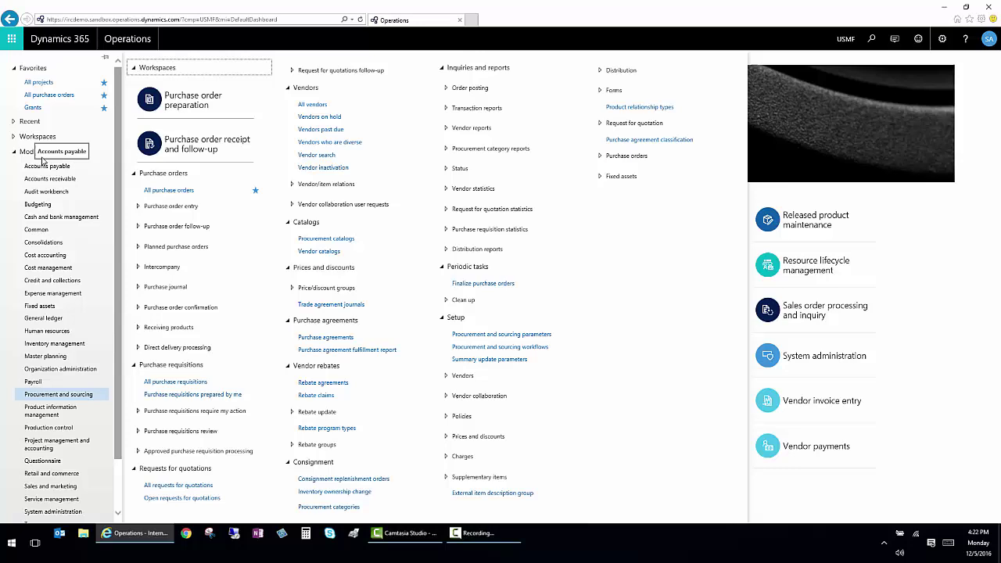
{"action": "left_click", "coordinate": [124, 43]}
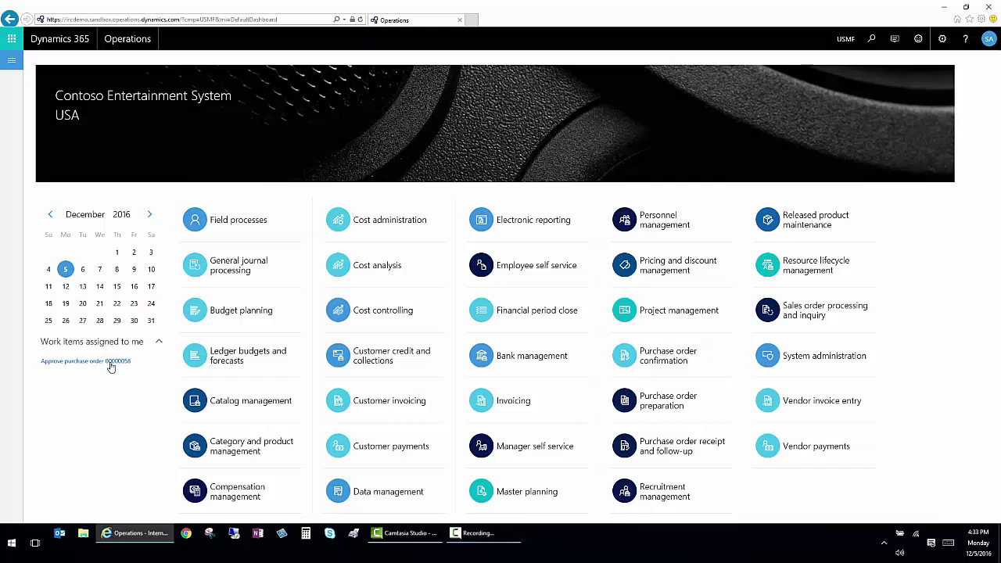
Step: Approve purchase order 00000058 from its work item via Workflow > Approve, then close the form
{"action": "left_click", "coordinate": [110, 362]}
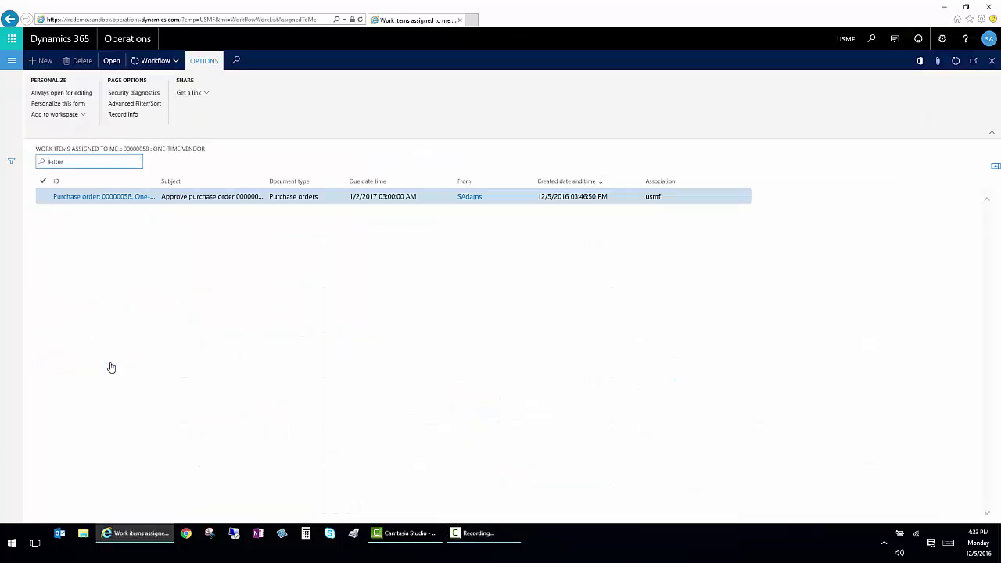
{"action": "left_click", "coordinate": [177, 63]}
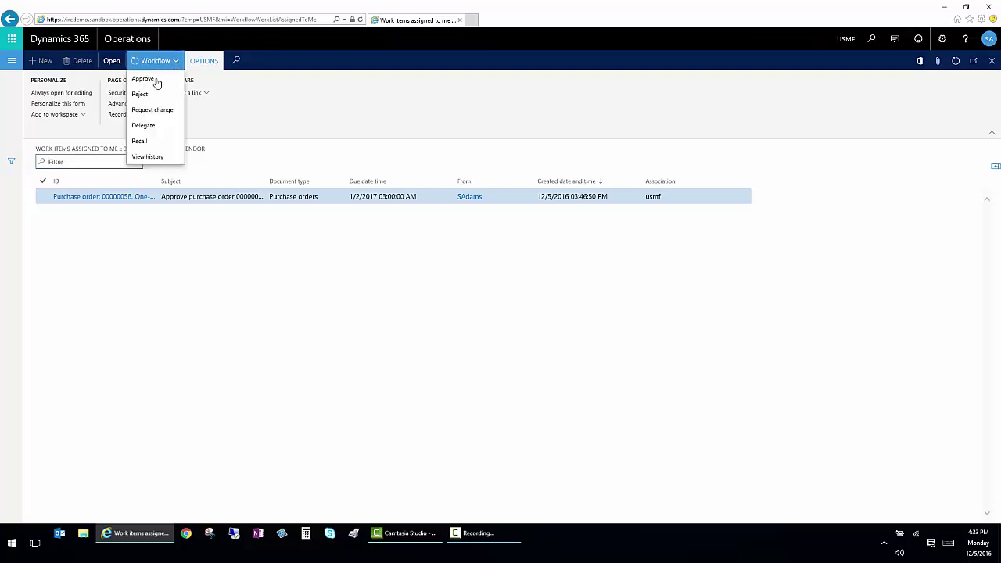
{"action": "left_click", "coordinate": [156, 81]}
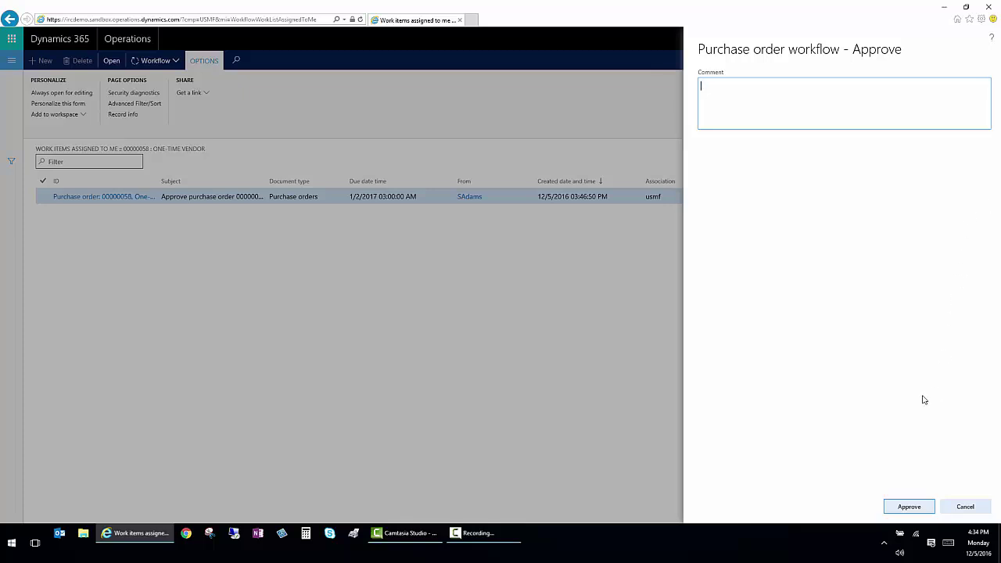
{"action": "left_click", "coordinate": [916, 506]}
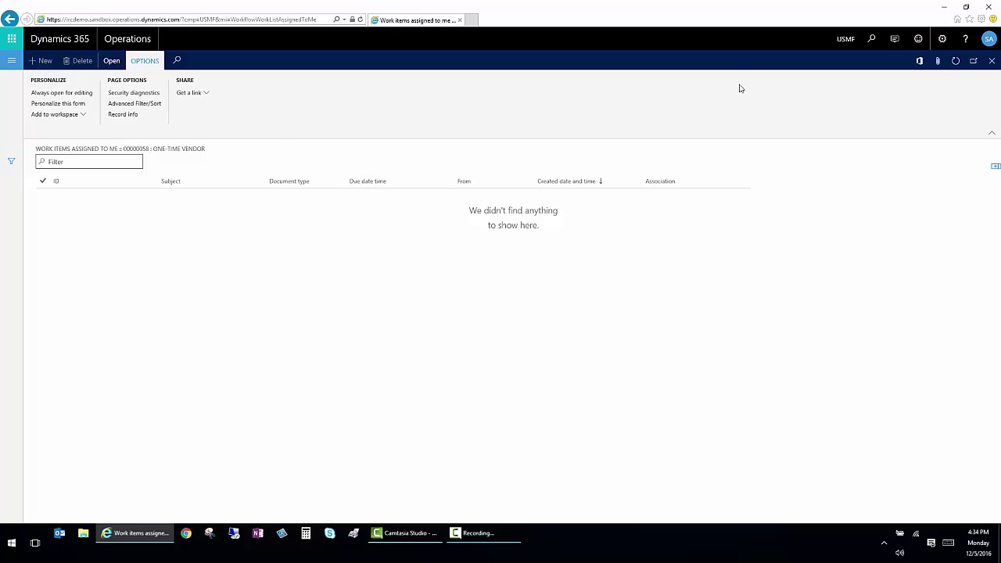
{"action": "left_click", "coordinate": [993, 62]}
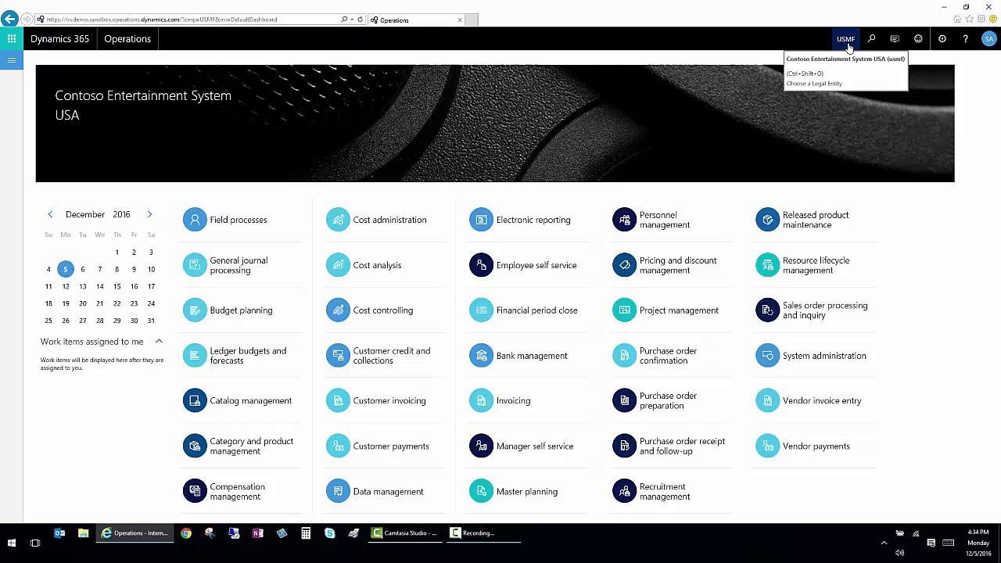
Step: Set the interface language to French (fr) in the Preferences options
{"action": "left_click", "coordinate": [943, 41]}
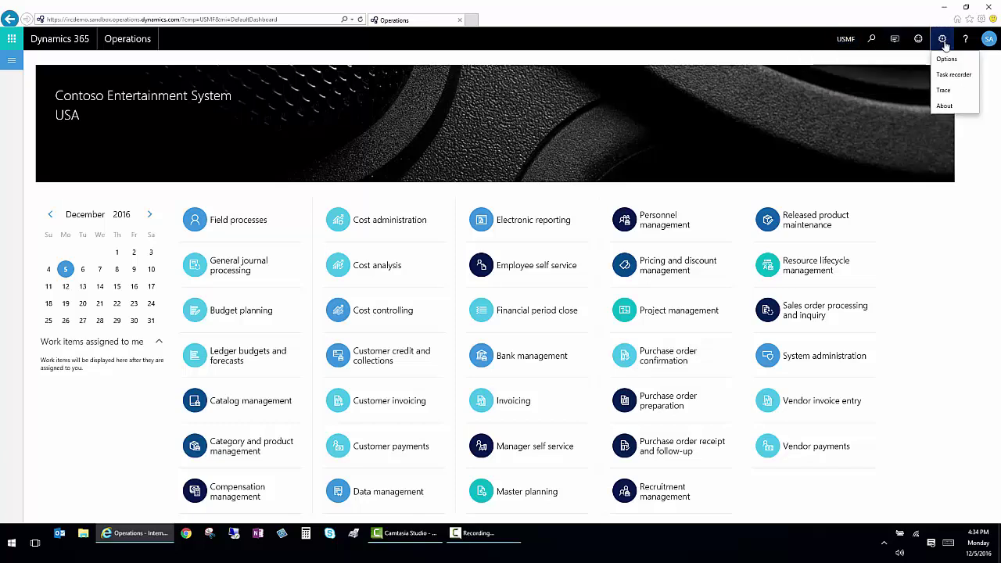
{"action": "left_click", "coordinate": [946, 60]}
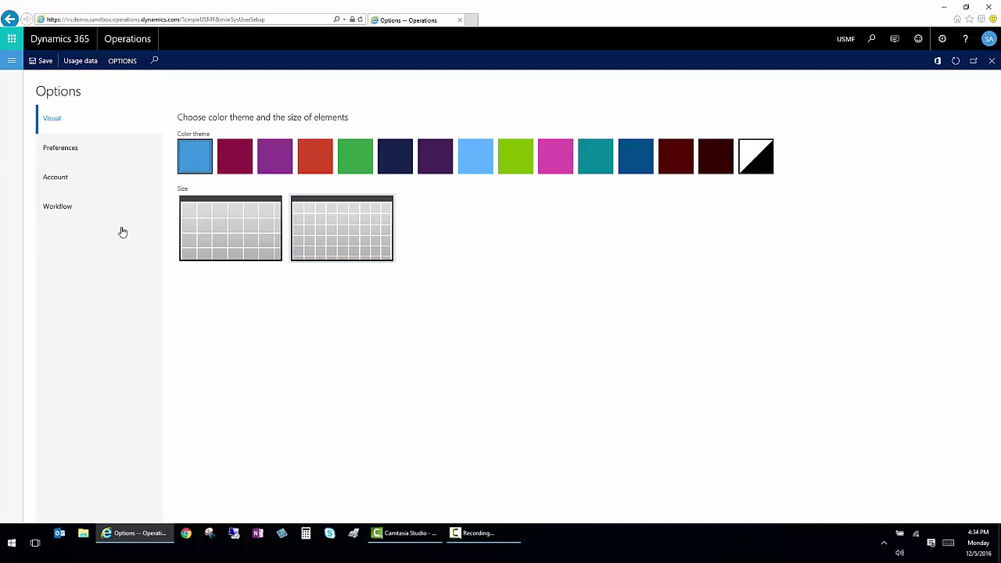
{"action": "left_click", "coordinate": [62, 148]}
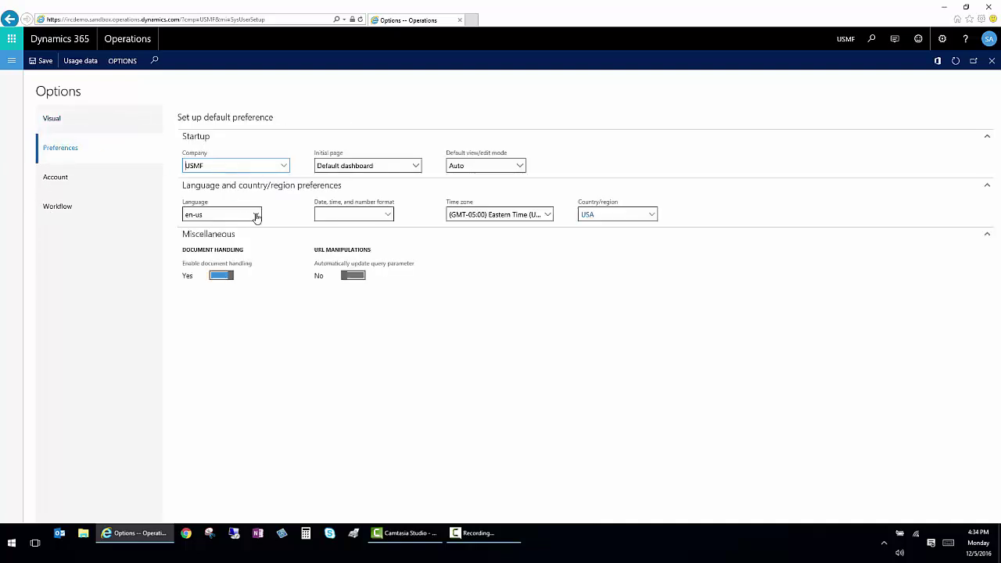
{"action": "left_click", "coordinate": [257, 215]}
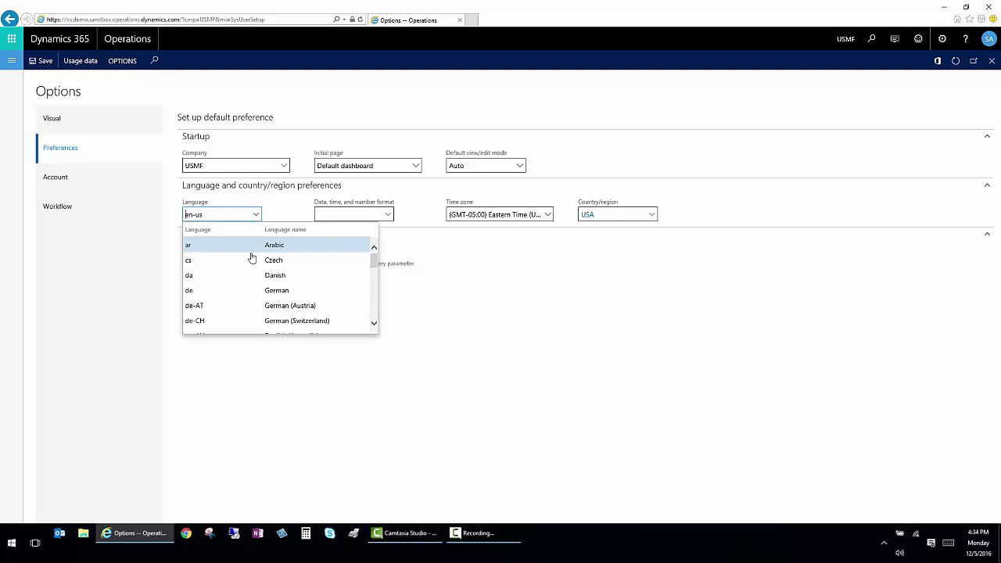
{"action": "scroll", "coordinate": [257, 286], "scroll_direction": "down", "scroll_amount": 1}
{"action": "scroll", "coordinate": [256, 286], "scroll_direction": "down", "scroll_amount": 5}
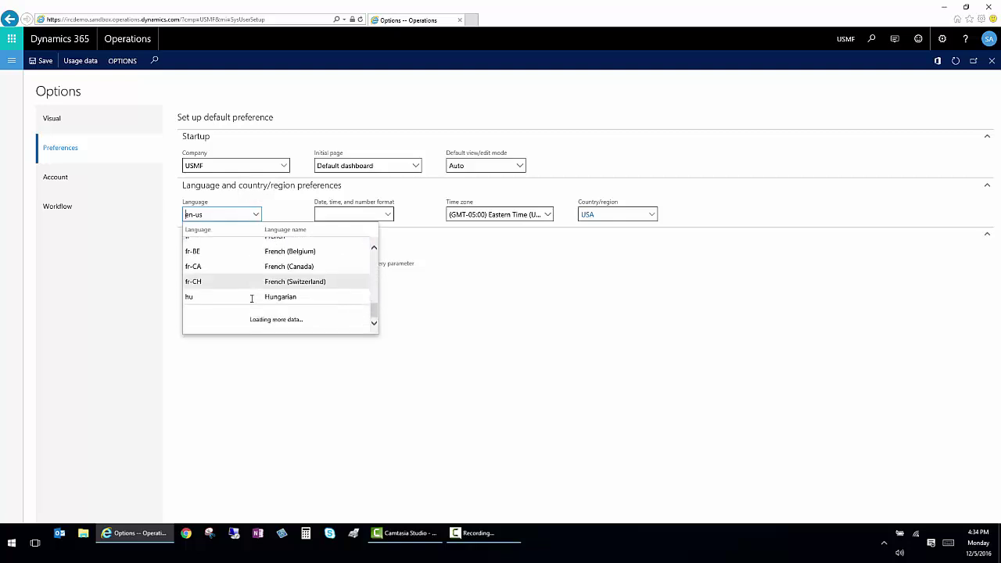
{"action": "left_click", "coordinate": [228, 278]}
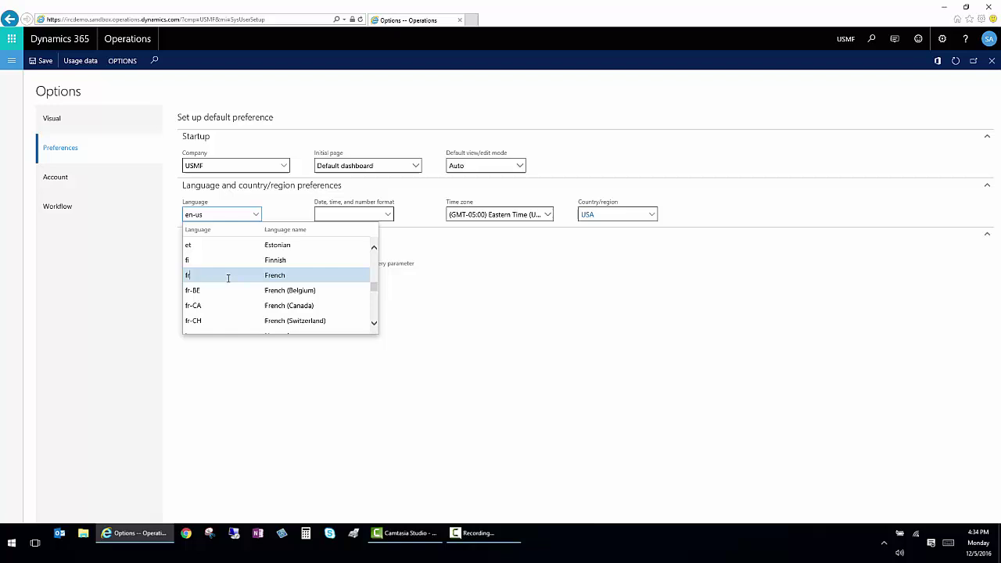
{"action": "scroll", "coordinate": [228, 279], "scroll_direction": "up", "scroll_amount": 1}
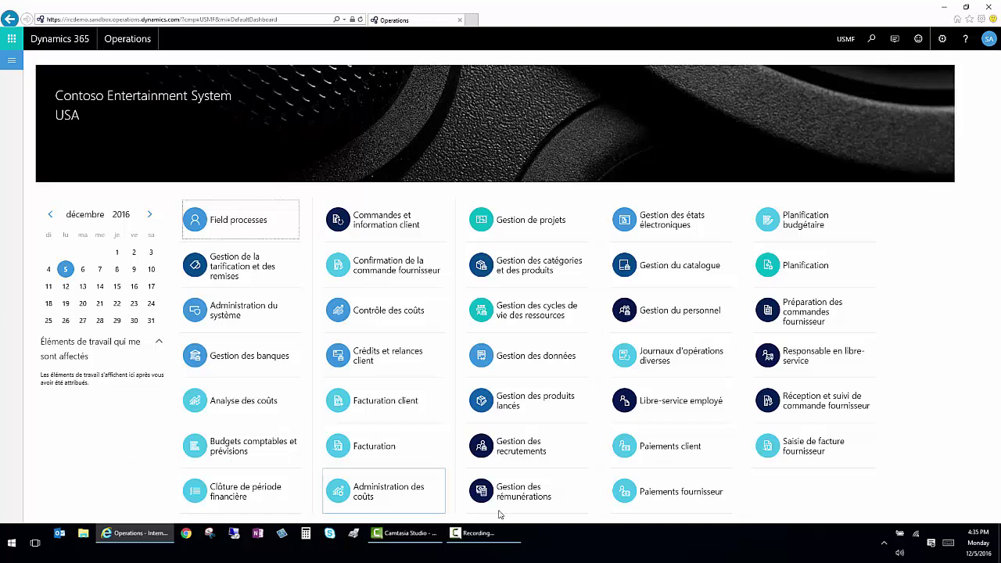
Step: Change the Preferences language back to English (en-us) in user options
{"action": "left_click", "coordinate": [943, 38]}
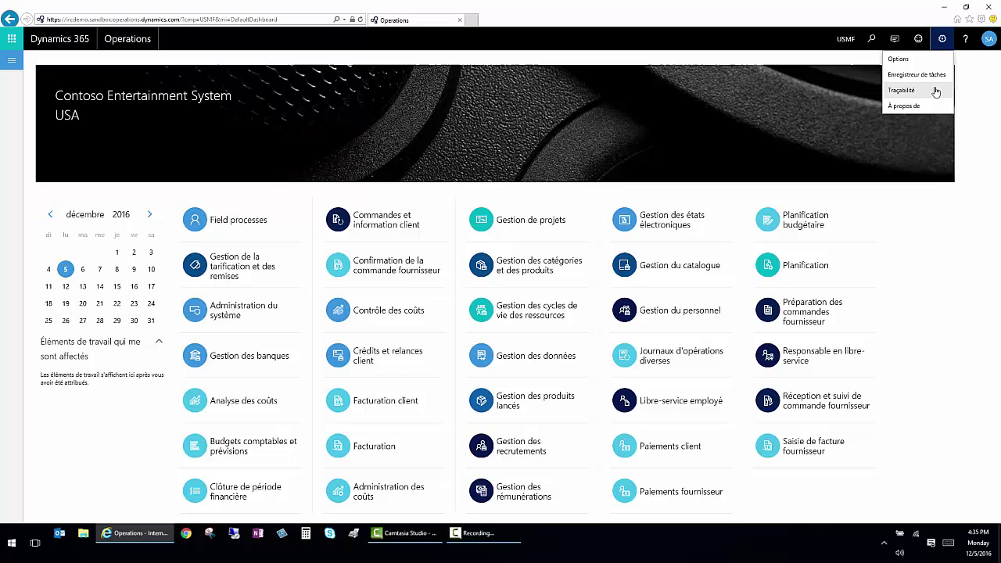
{"action": "left_click", "coordinate": [946, 60]}
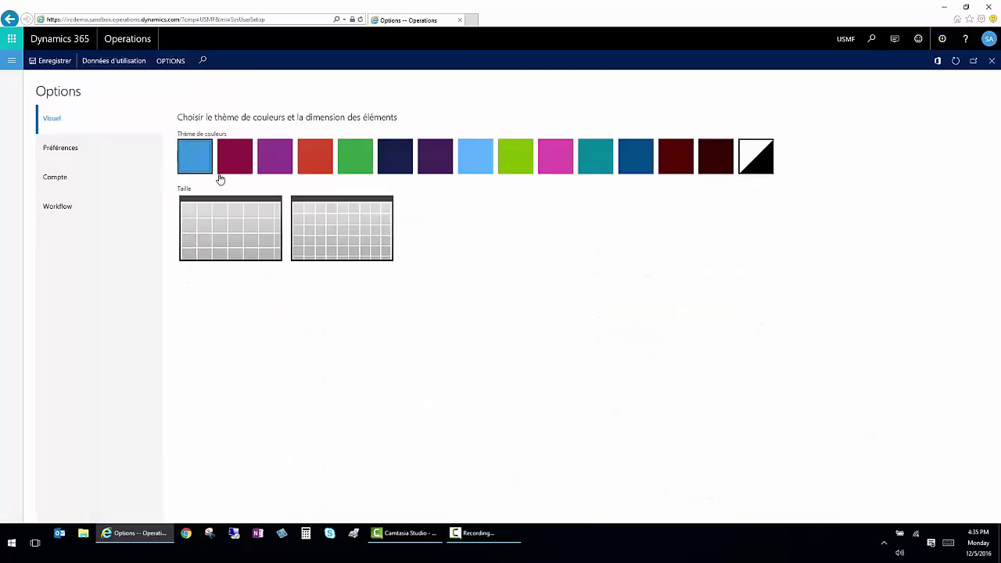
{"action": "left_click", "coordinate": [75, 148]}
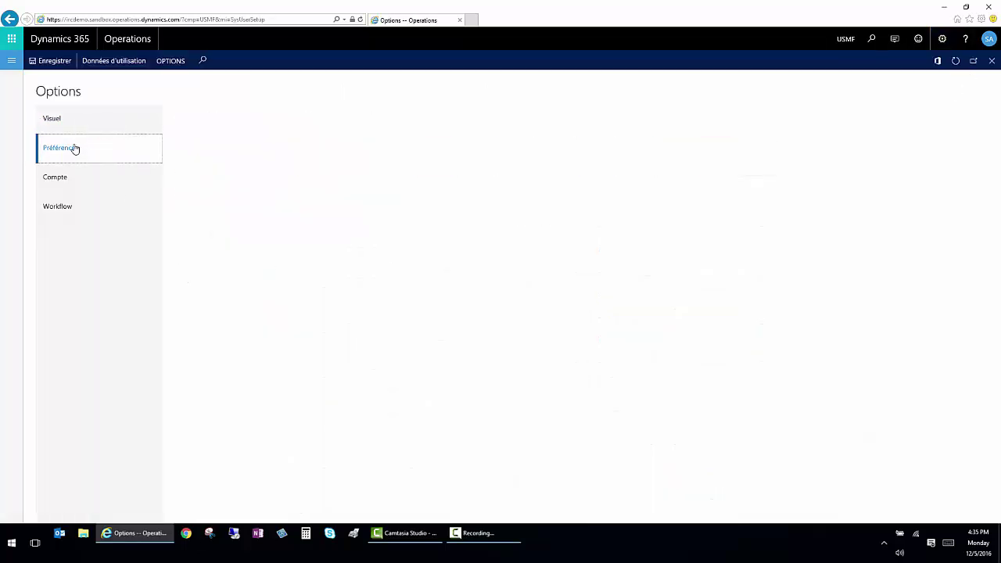
{"action": "left_click", "coordinate": [255, 216]}
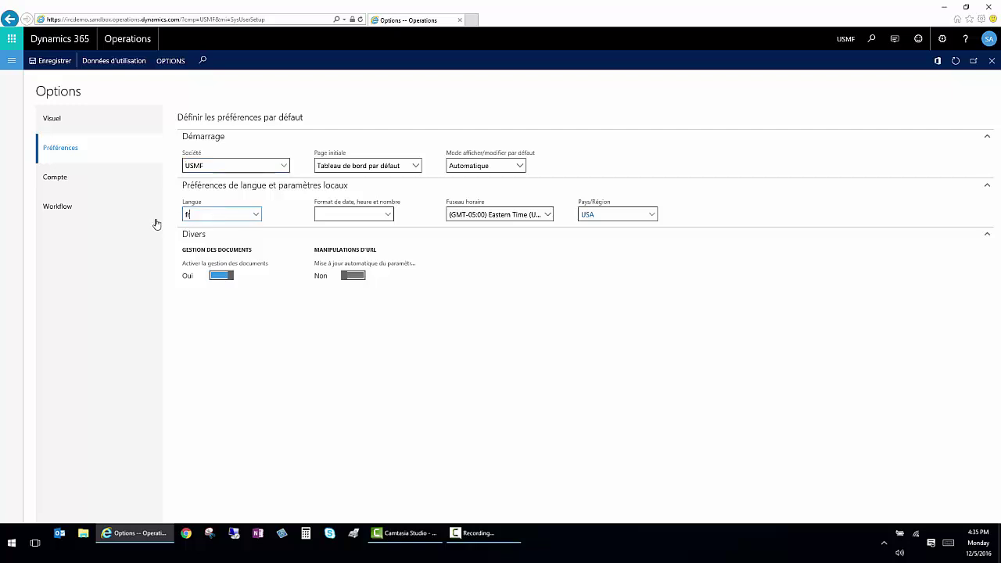
{"action": "type", "text": "en"}
{"action": "key", "text": "Tab"}
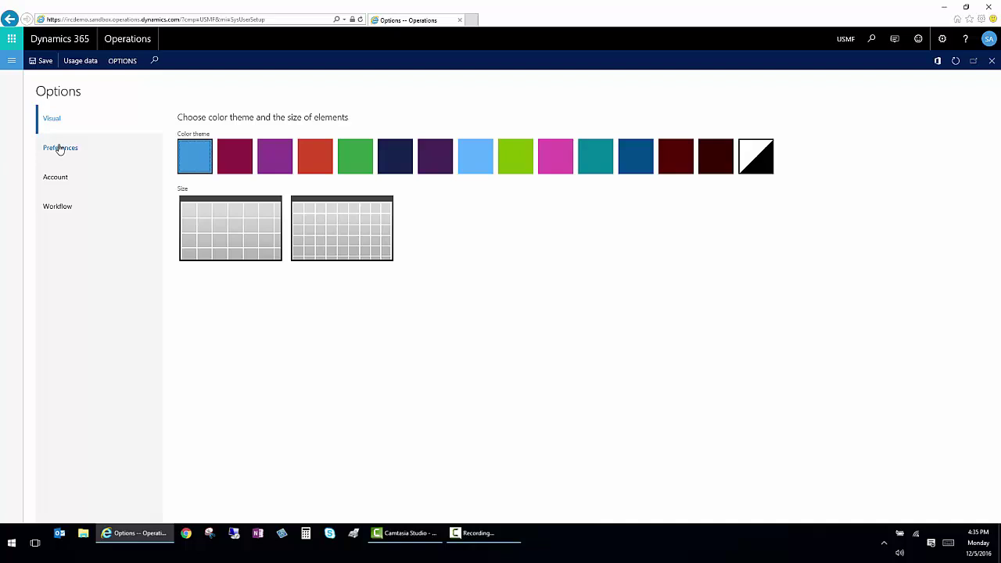
Step: Review the Workflow options and confirm the Delegation Active filter shows no active delegations
{"action": "left_click", "coordinate": [56, 176]}
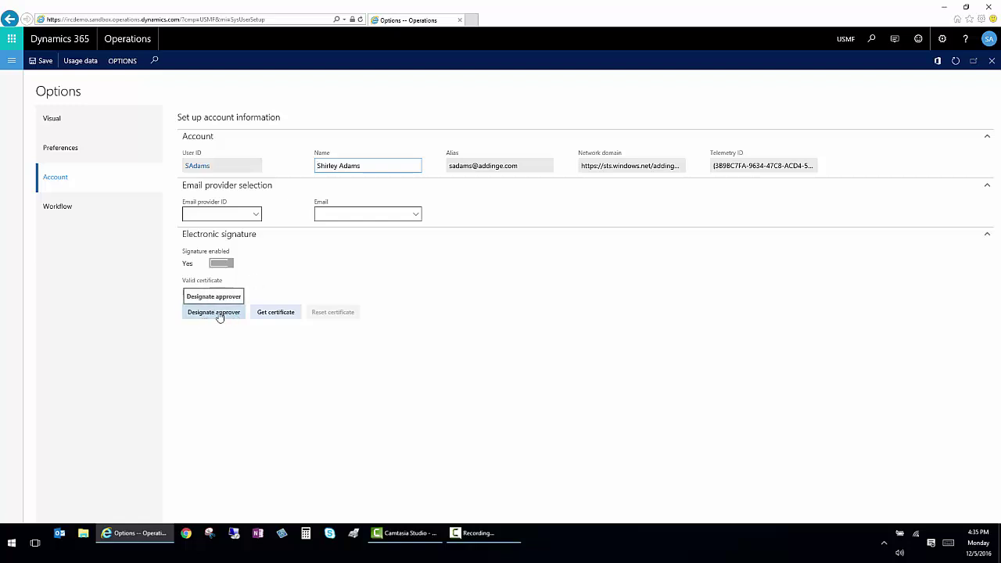
{"action": "left_click", "coordinate": [63, 207]}
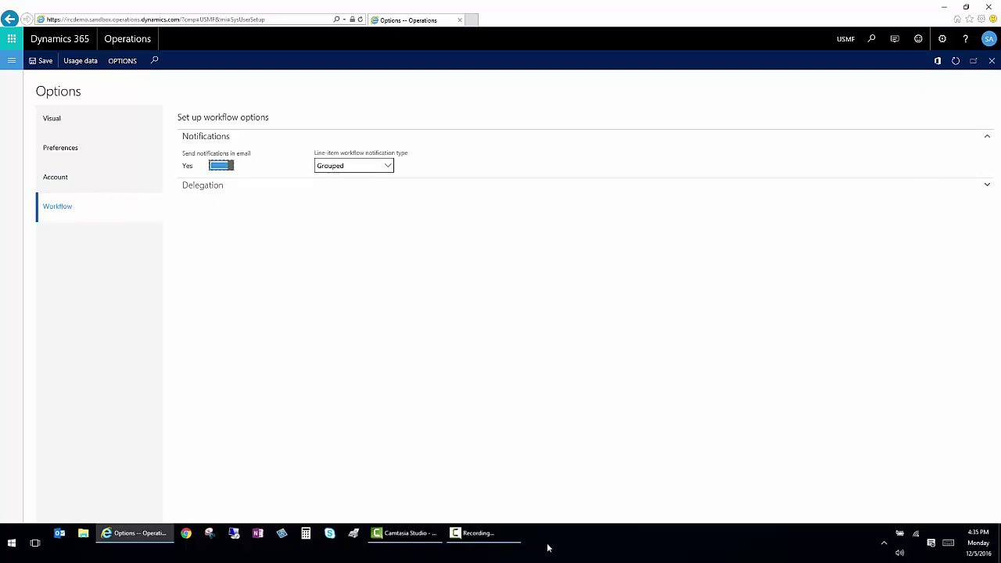
{"action": "left_click", "coordinate": [203, 186]}
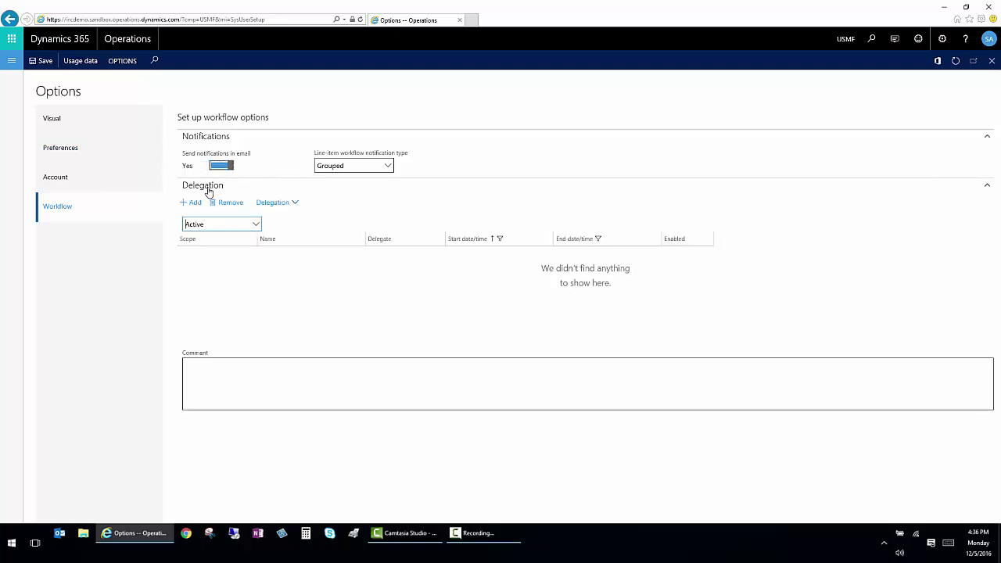
{"action": "left_click", "coordinate": [261, 229]}
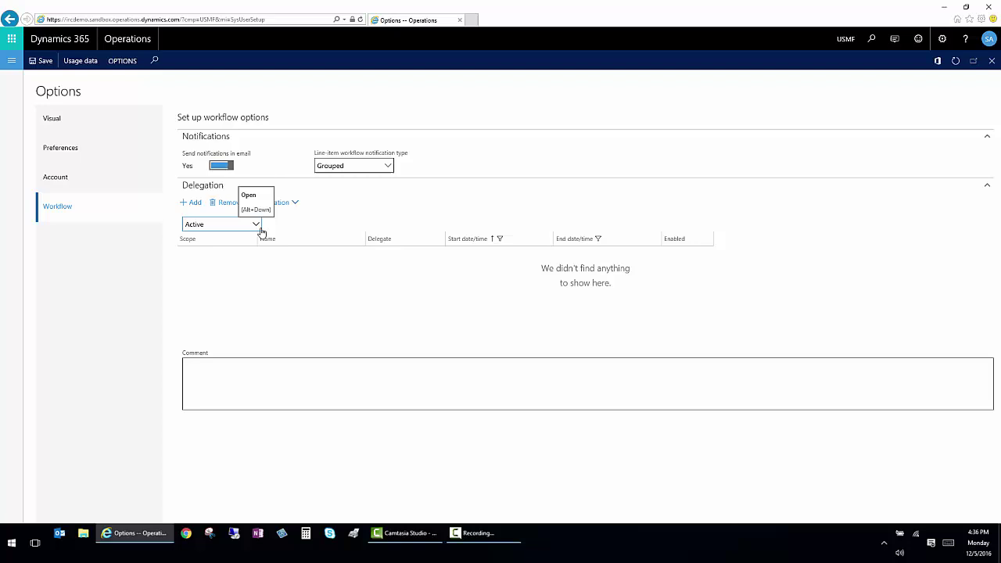
{"action": "left_click", "coordinate": [208, 303]}
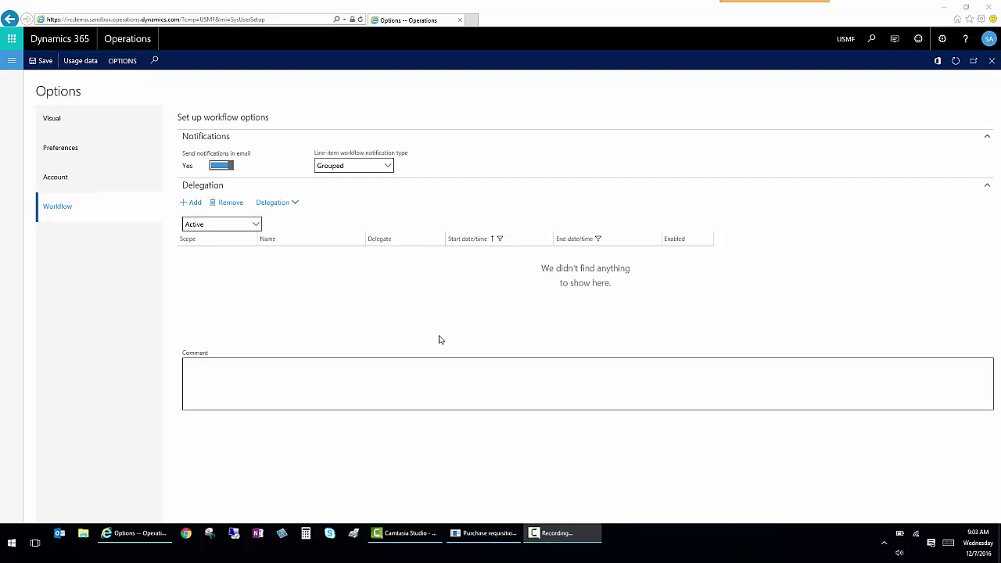
Step: Go to project 000188 Camp winterization through Favorites > All projects
{"action": "left_click", "coordinate": [141, 43]}
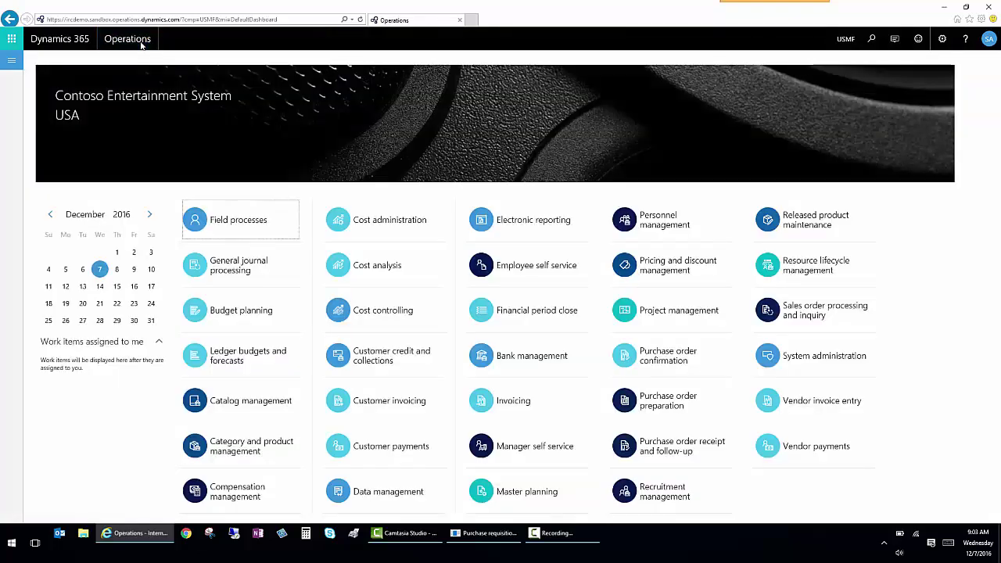
{"action": "left_click", "coordinate": [11, 61]}
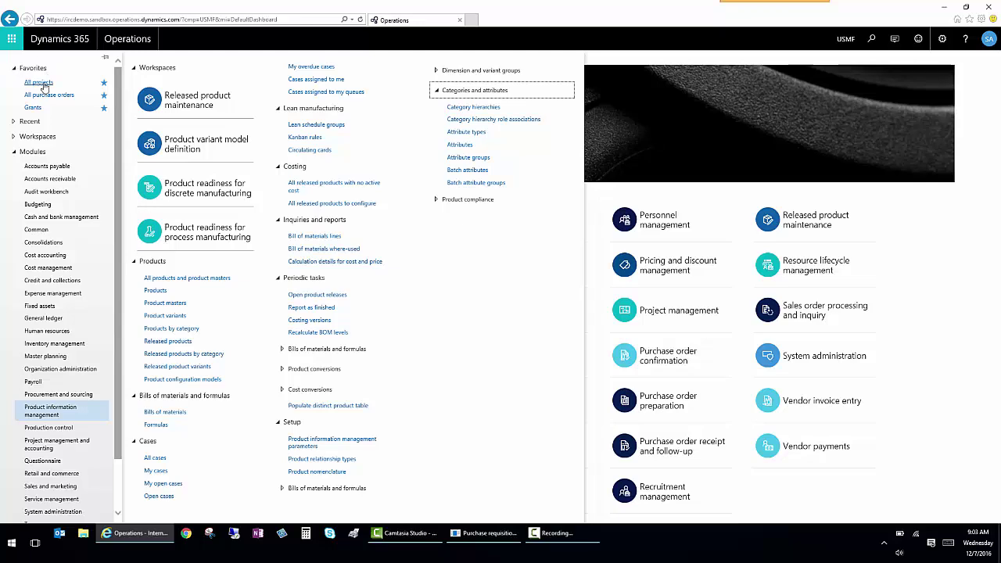
{"action": "left_click", "coordinate": [45, 84]}
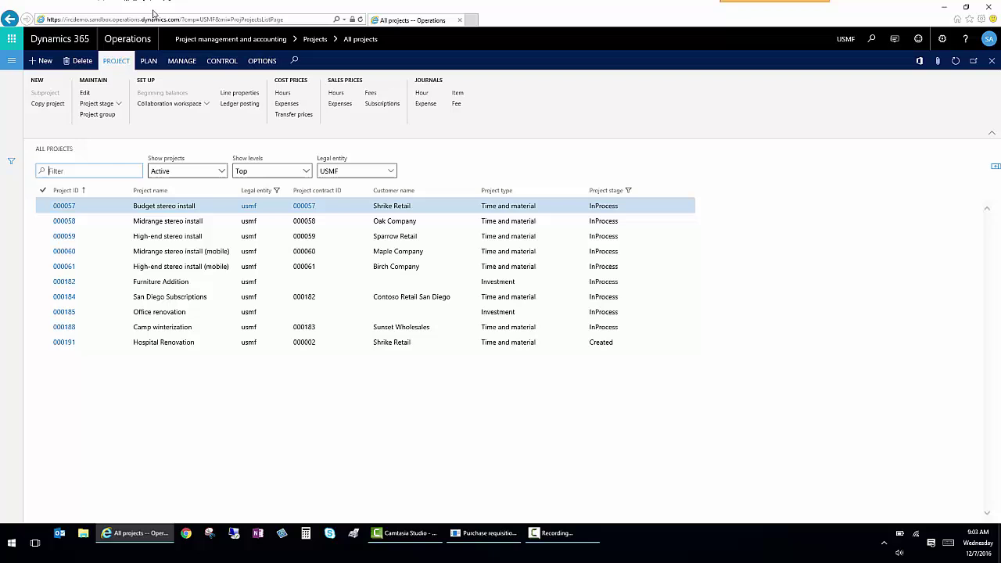
{"action": "left_click", "coordinate": [64, 332]}
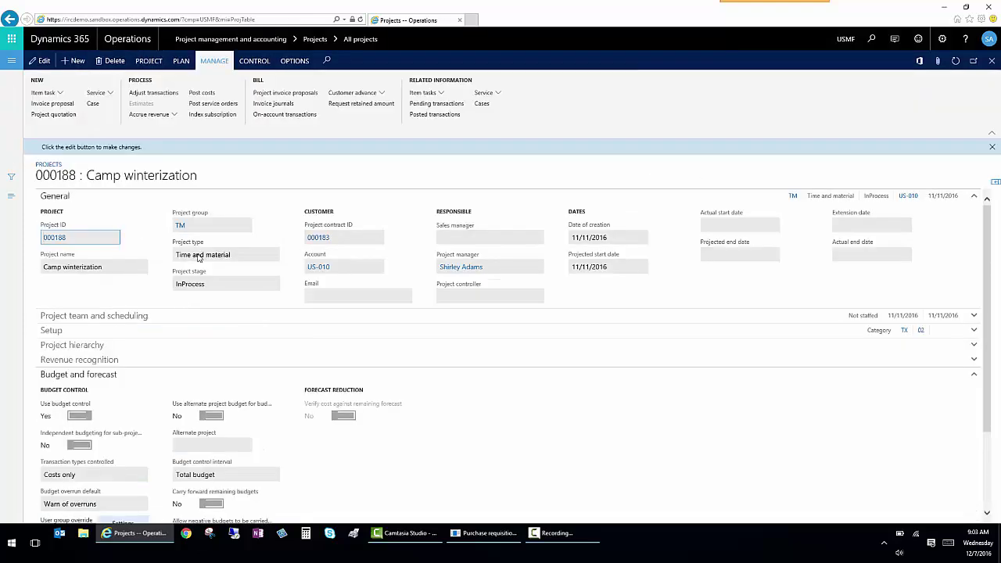
Step: Review project 000188's committed costs, one 386.00 purchase order commitment, and close the list
{"action": "left_click", "coordinate": [255, 63]}
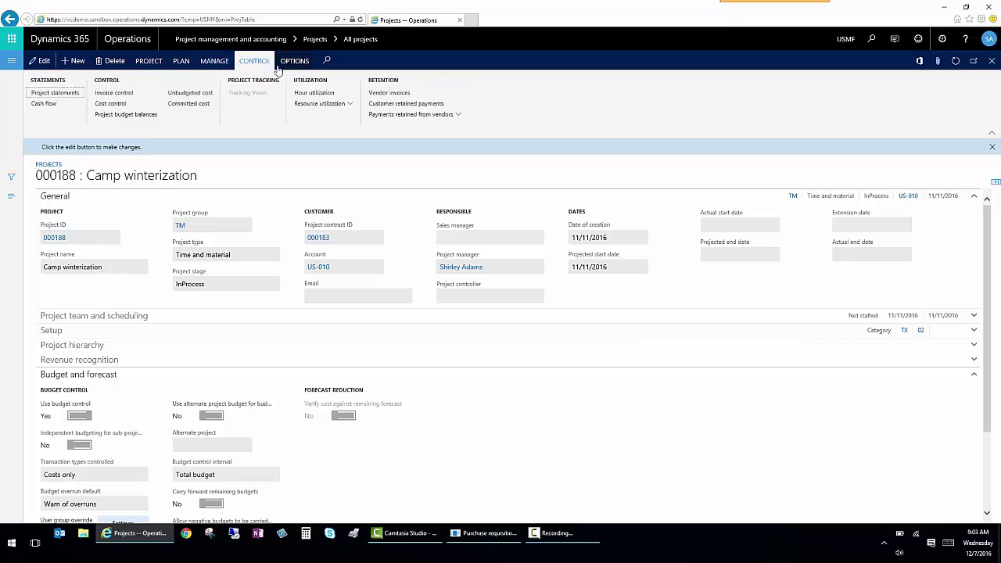
{"action": "left_click", "coordinate": [190, 109]}
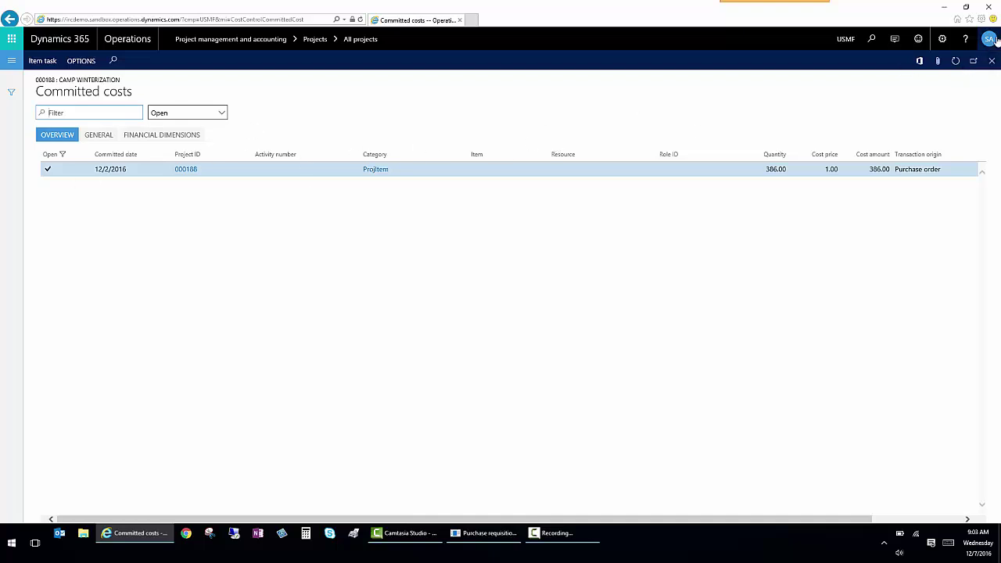
{"action": "left_click", "coordinate": [992, 60]}
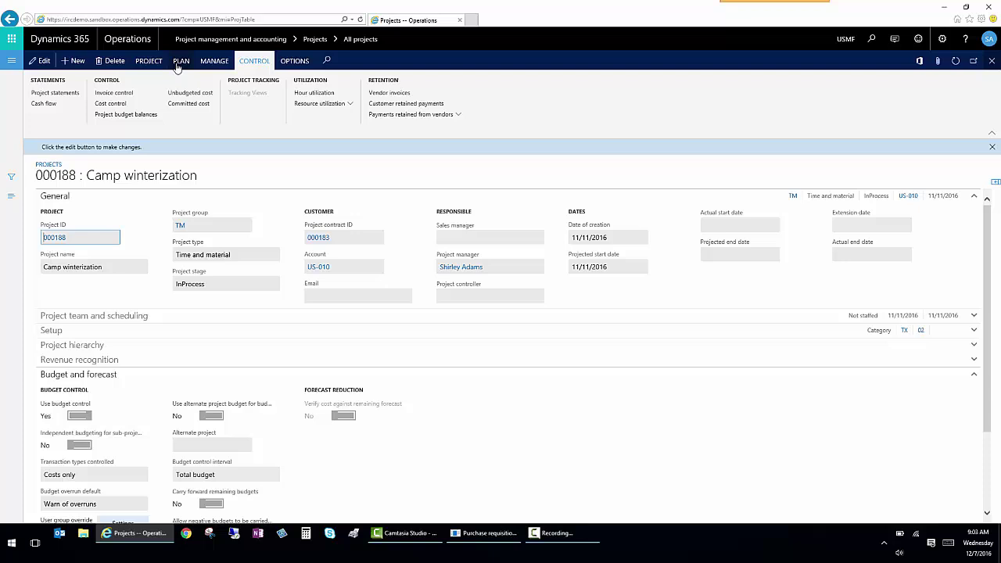
Step: Create a purchase requisition named 'Blankets' for project 000188 from the Item task menu
{"action": "left_click", "coordinate": [216, 62]}
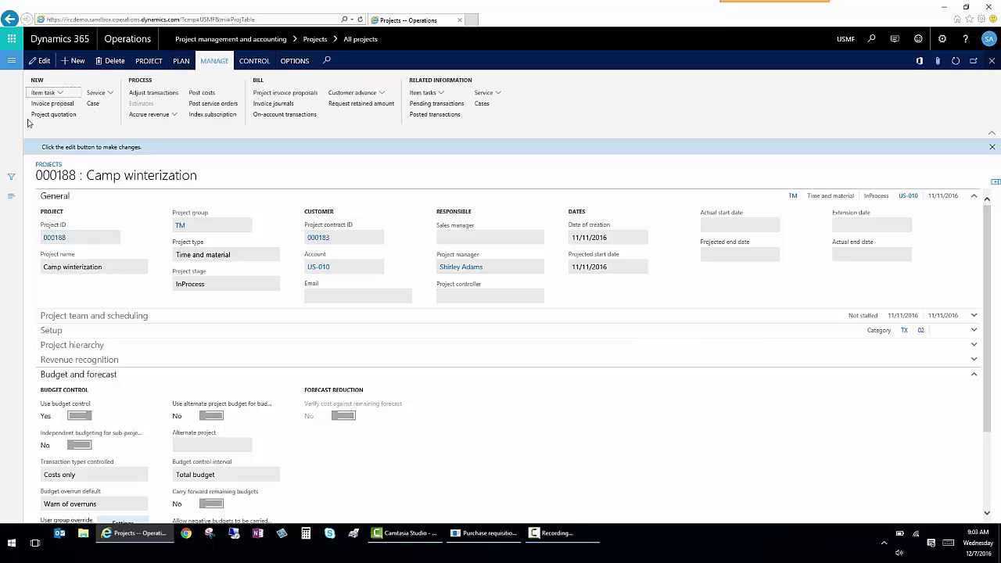
{"action": "left_click", "coordinate": [61, 95]}
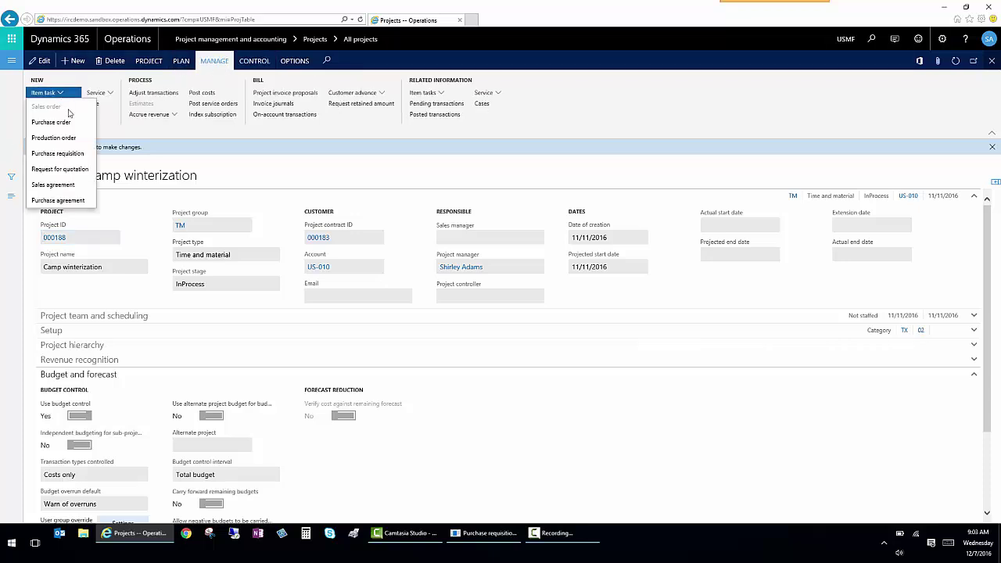
{"action": "left_click", "coordinate": [68, 160]}
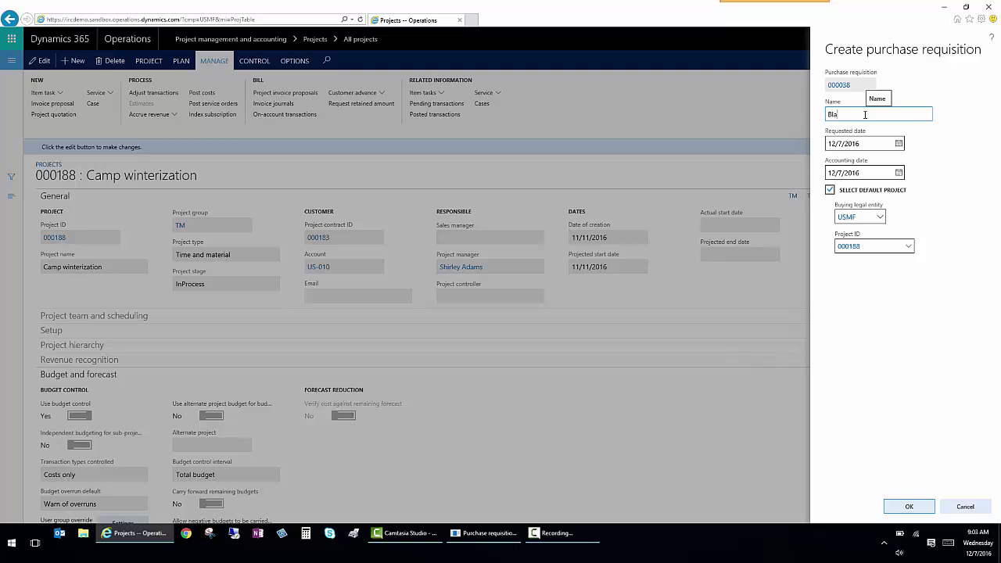
{"action": "key", "text": "Tab"}
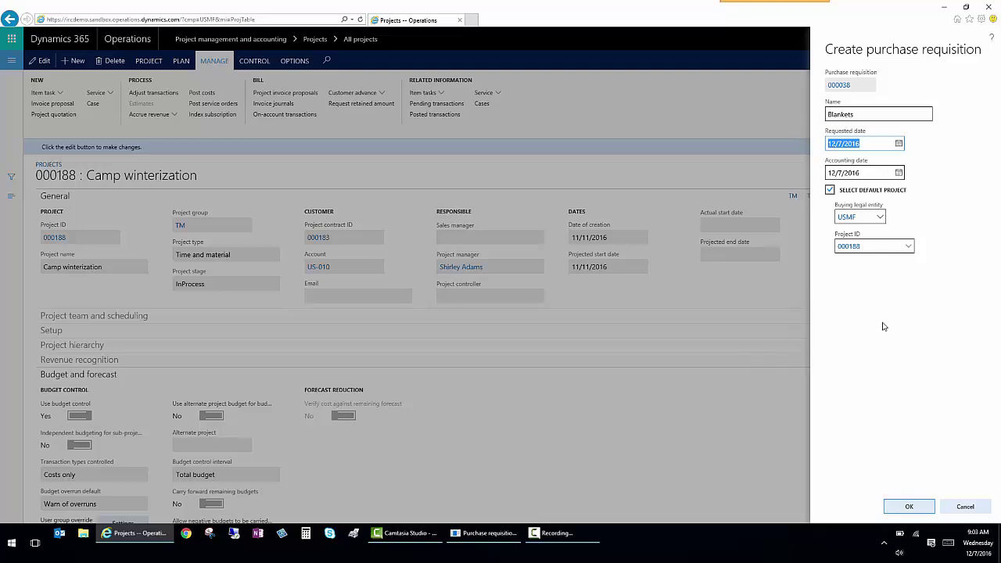
{"action": "left_click", "coordinate": [905, 506]}
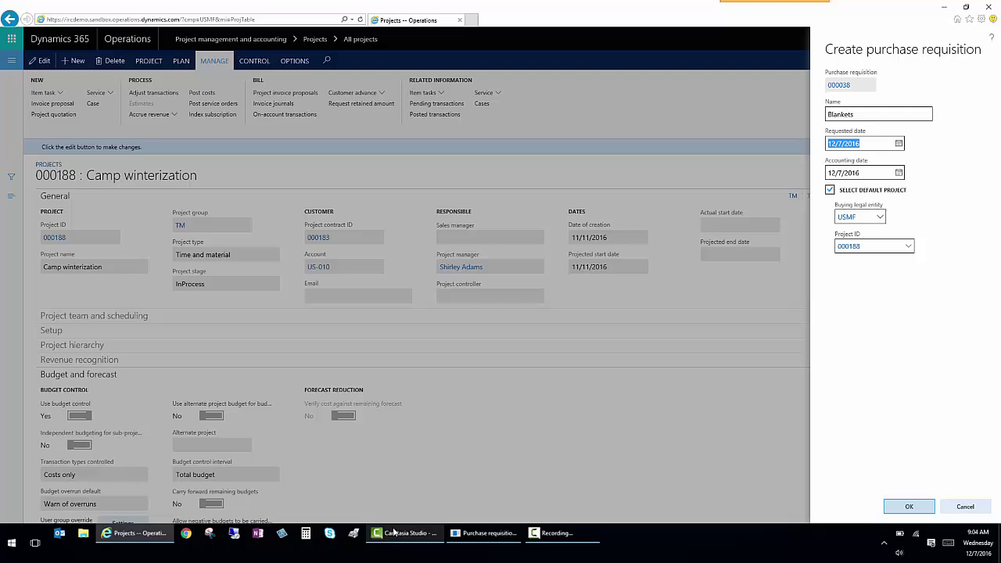
{"action": "mouse_move", "coordinate": [395, 532]}
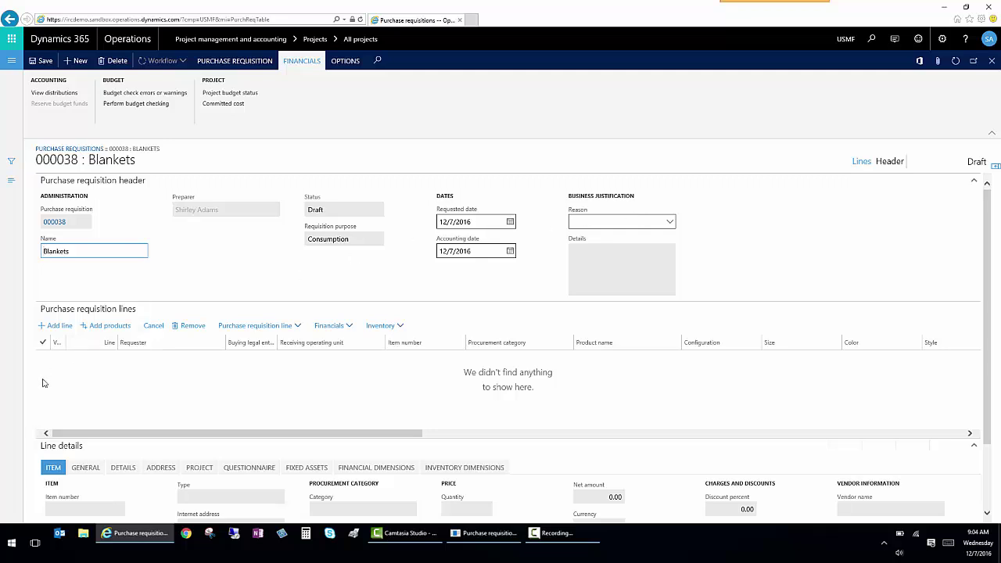
Step: Add a requisition line in the Cleaning category with product name 'Blankets'
{"action": "left_click", "coordinate": [62, 327]}
{"action": "left_click", "coordinate": [568, 358]}
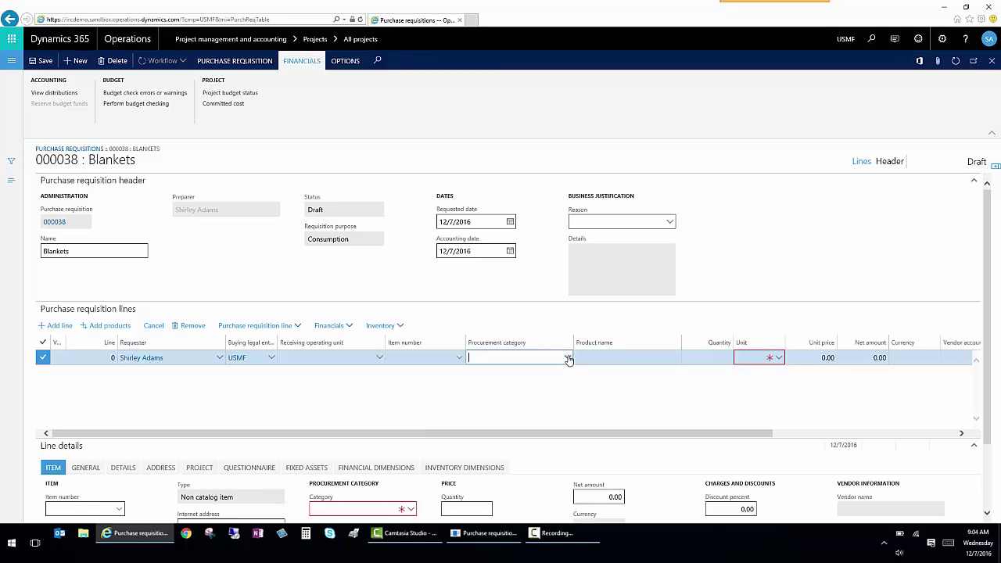
{"action": "left_click", "coordinate": [568, 357]}
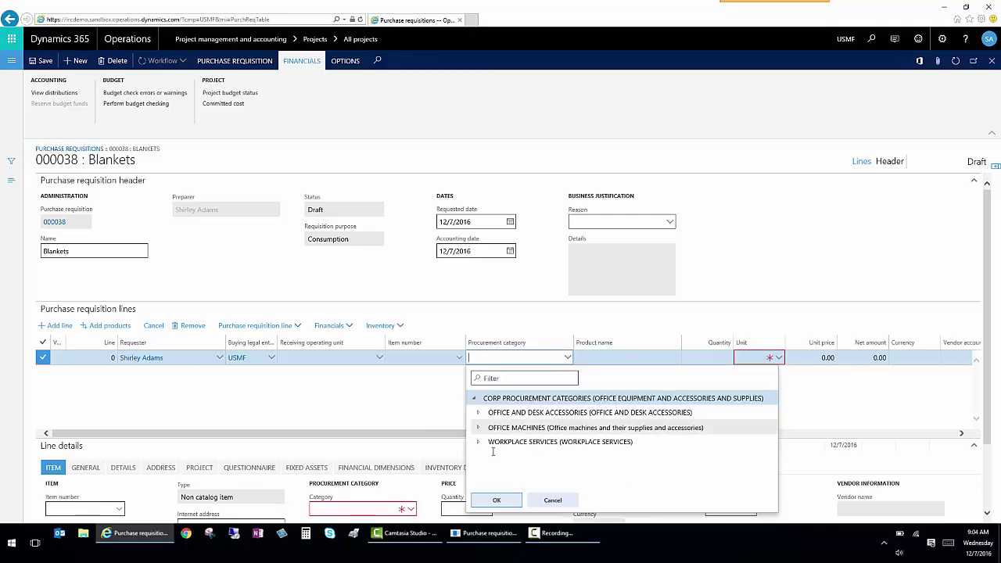
{"action": "left_click", "coordinate": [478, 442]}
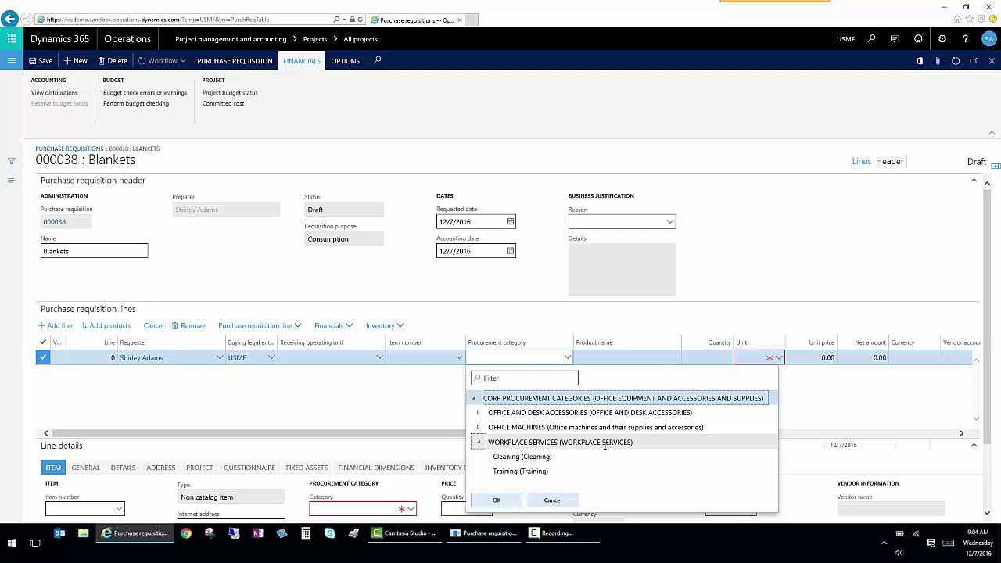
{"action": "left_click", "coordinate": [534, 461]}
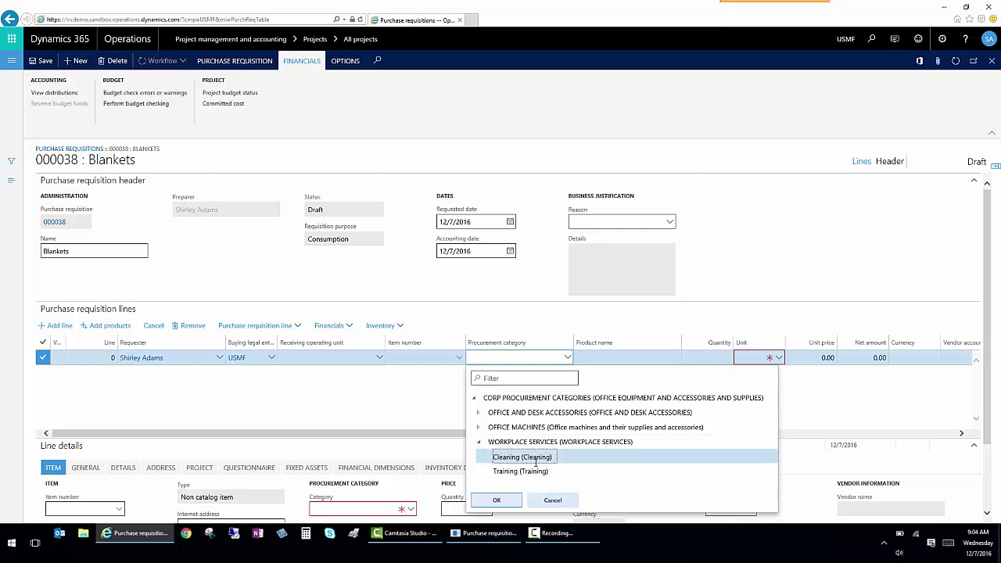
{"action": "left_click", "coordinate": [501, 501]}
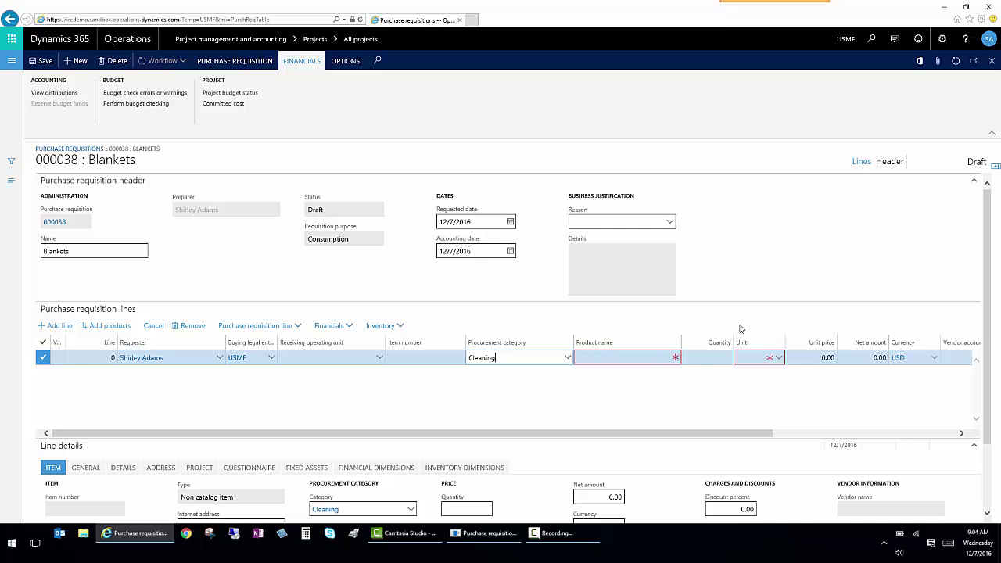
{"action": "key", "text": "Tab"}
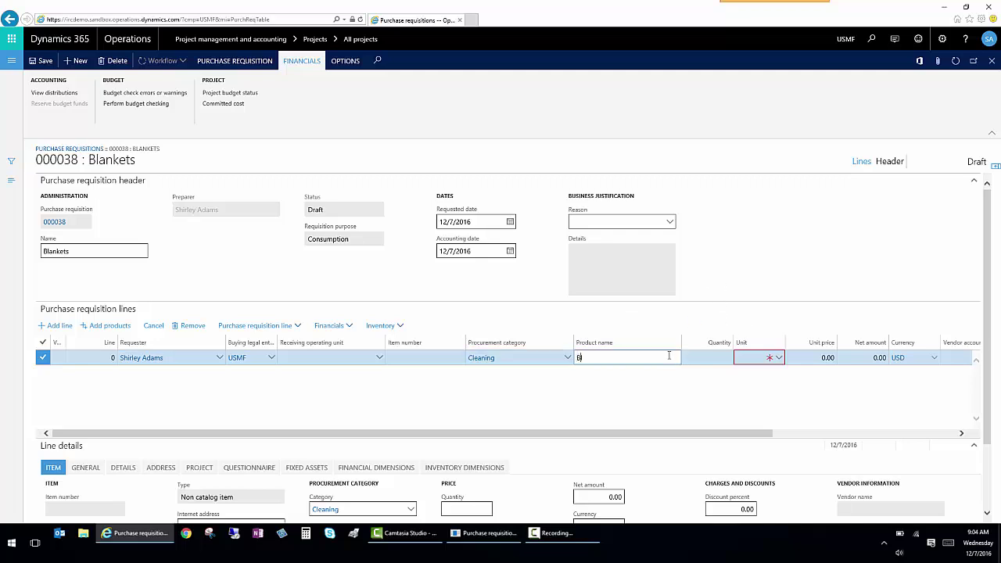
{"action": "type", "text": "Blankets"}
{"action": "key", "text": "Tab"}
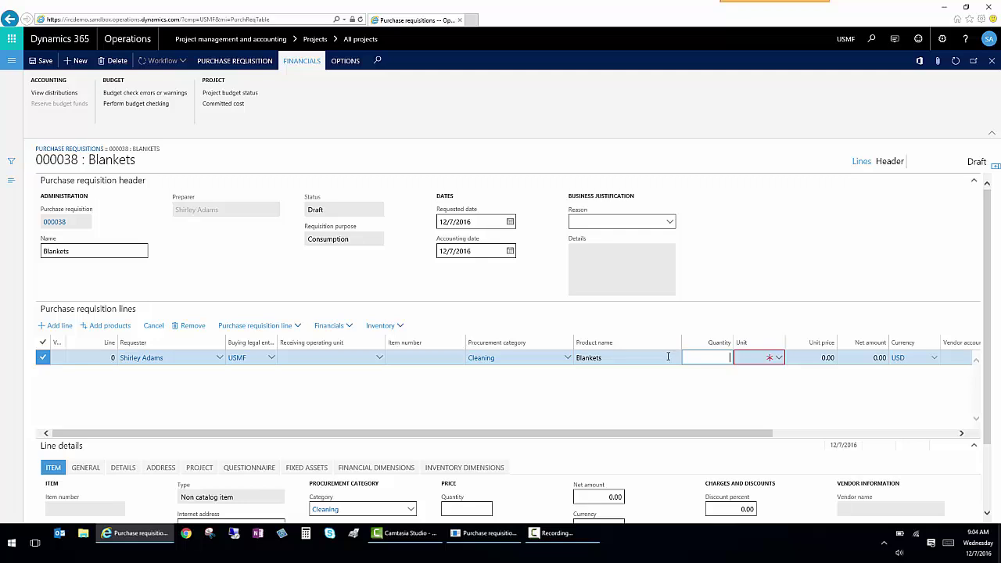
Step: Give the line quantity 100, unit ea and unit price 50.00, totalling 5,000.00 USD
{"action": "type", "text": "100"}
{"action": "key", "text": "Tab"}
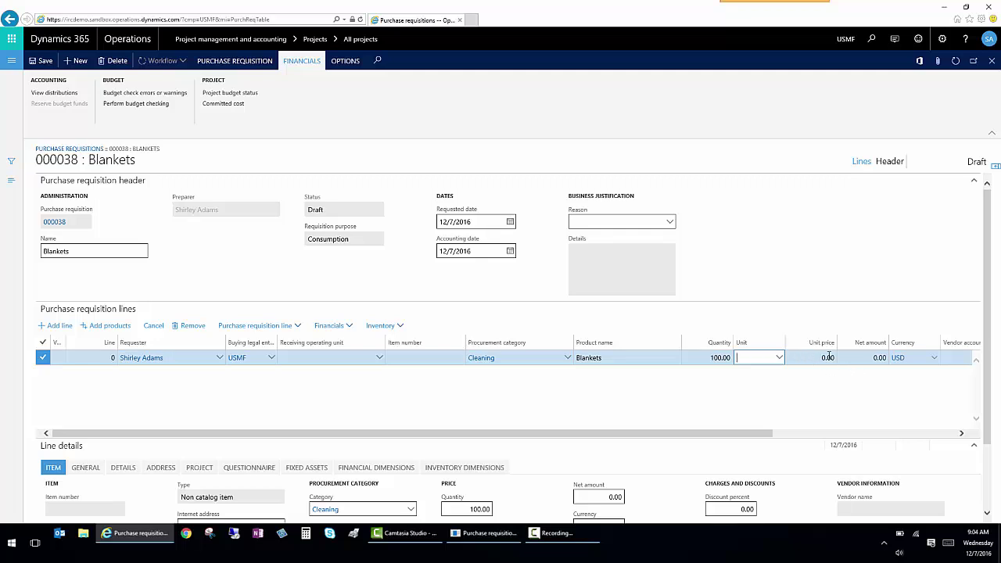
{"action": "left_click", "coordinate": [780, 358]}
{"action": "scroll", "coordinate": [675, 429], "scroll_direction": "up", "scroll_amount": 1}
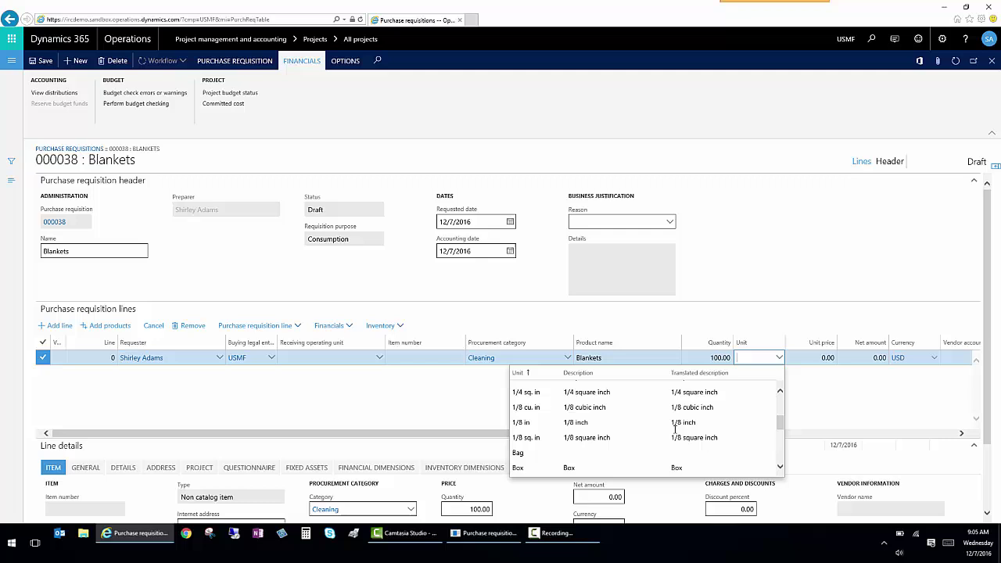
{"action": "scroll", "coordinate": [673, 432], "scroll_direction": "down", "scroll_amount": 2}
{"action": "scroll", "coordinate": [605, 437], "scroll_direction": "down", "scroll_amount": 5}
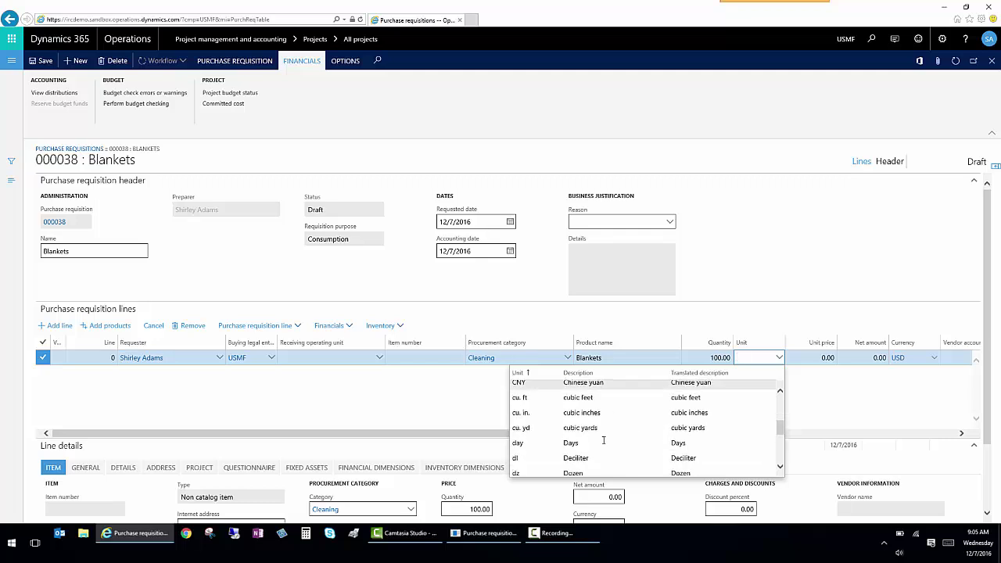
{"action": "left_click", "coordinate": [520, 429]}
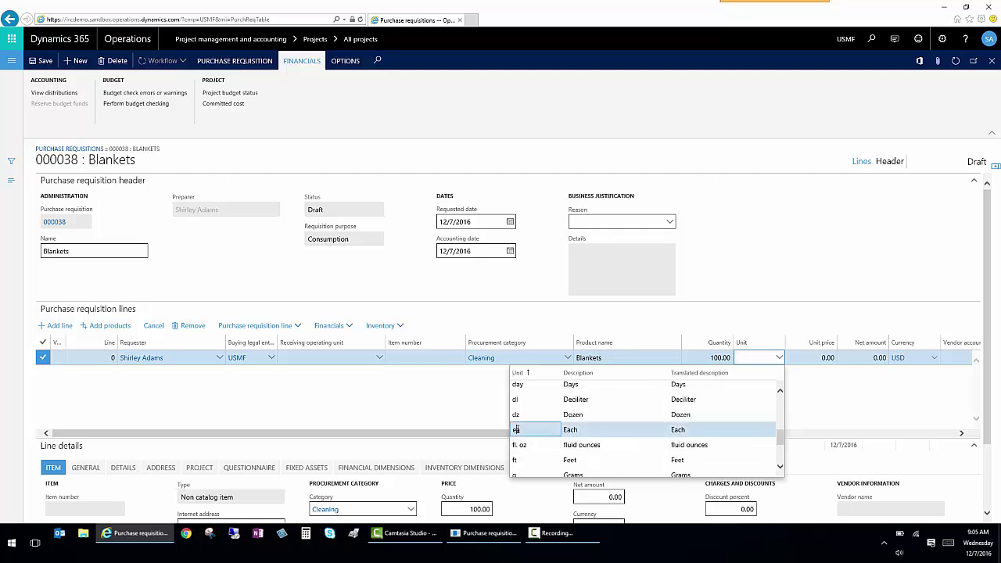
{"action": "left_click", "coordinate": [824, 365]}
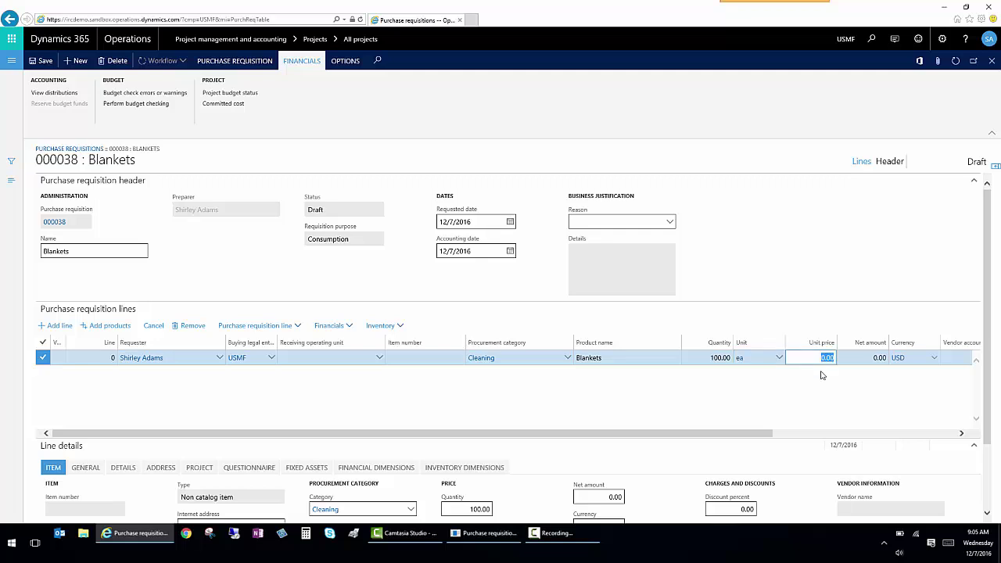
{"action": "type", "text": "50.00"}
{"action": "key", "text": "Tab"}
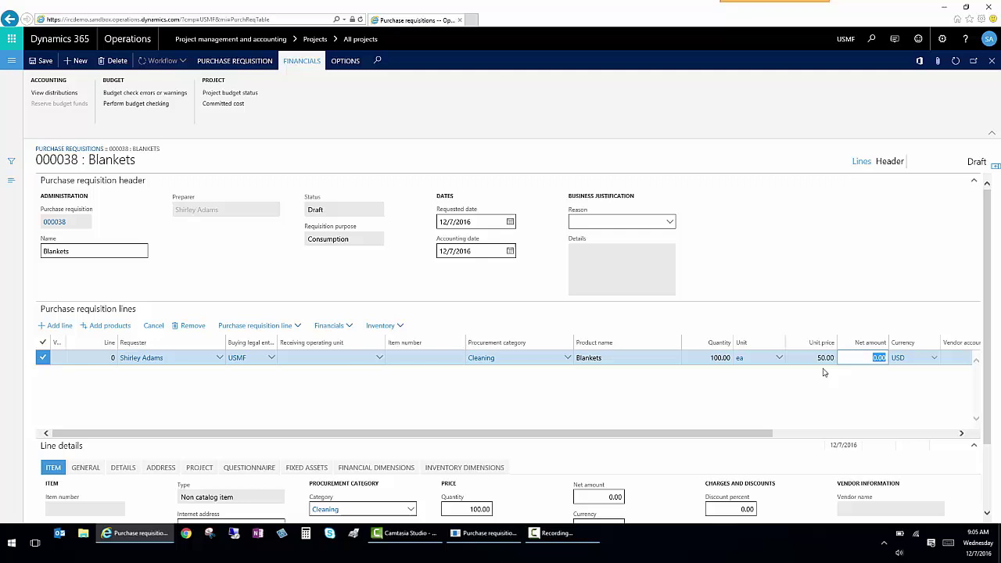
{"action": "key", "text": "Tab"}
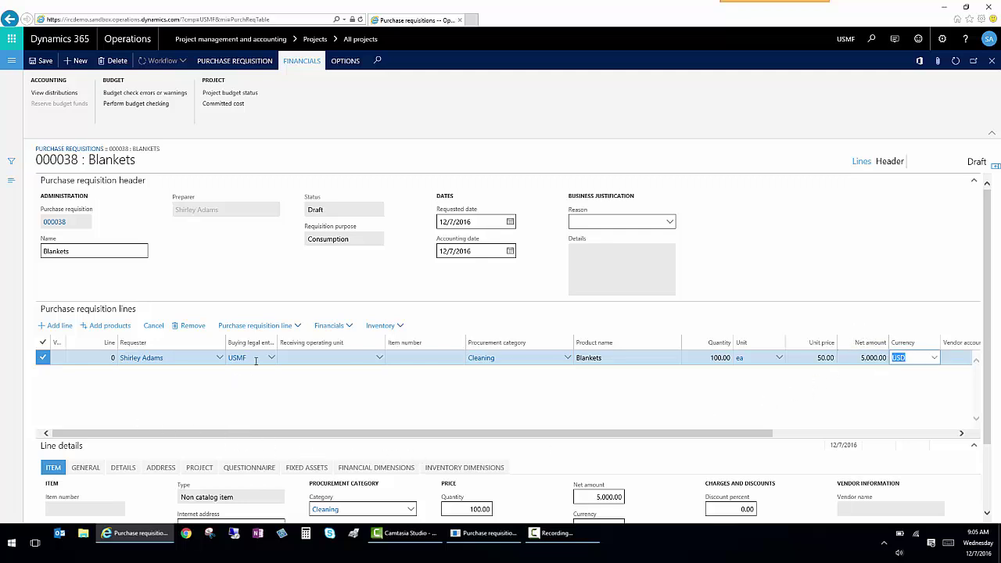
{"action": "left_click", "coordinate": [344, 330]}
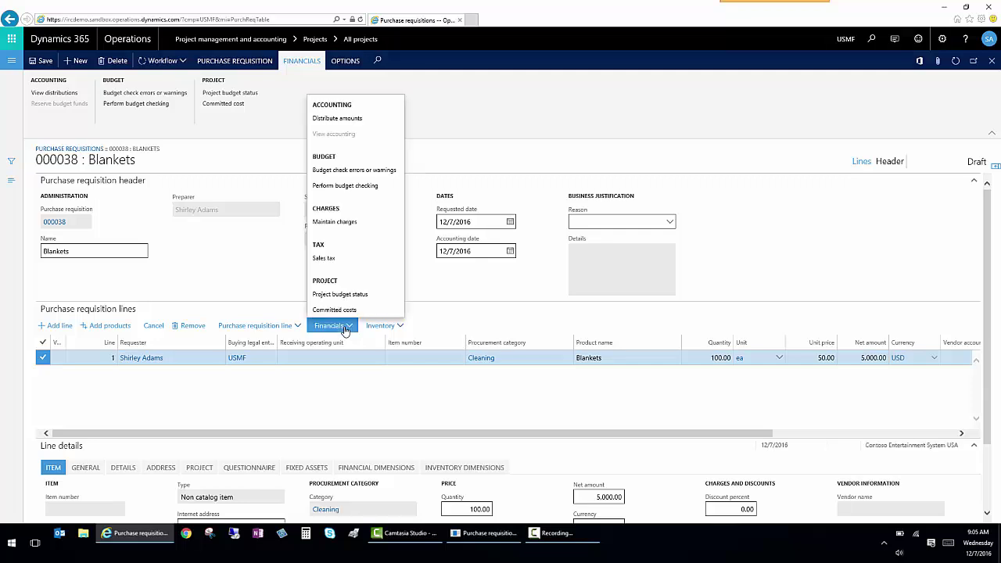
{"action": "left_click", "coordinate": [360, 122]}
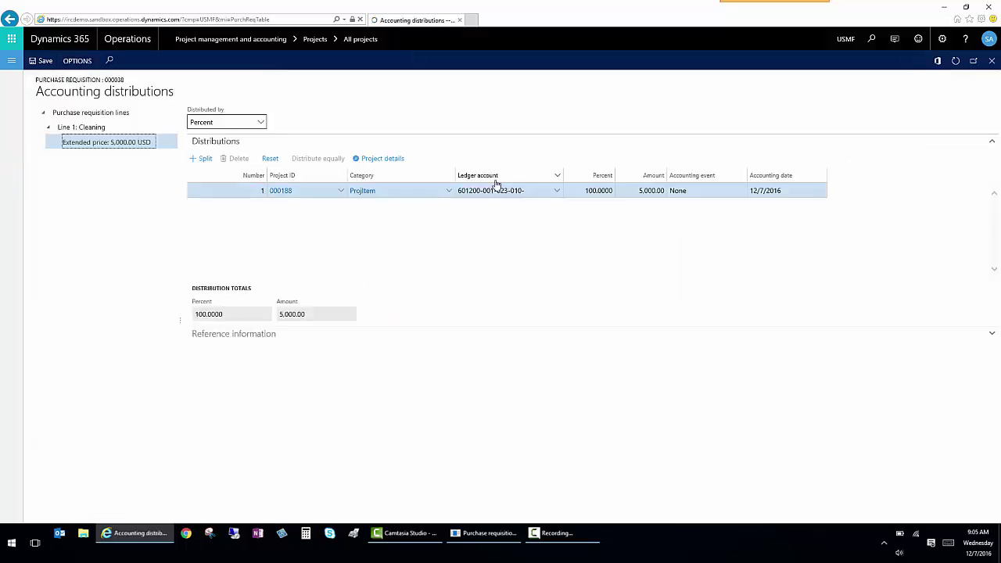
{"action": "left_click", "coordinate": [988, 64]}
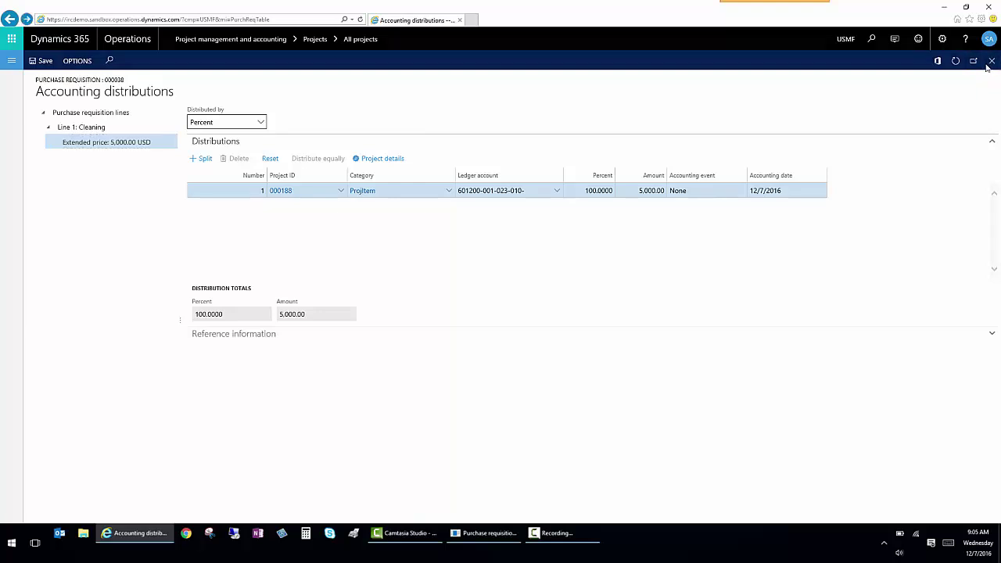
{"action": "left_click", "coordinate": [44, 61]}
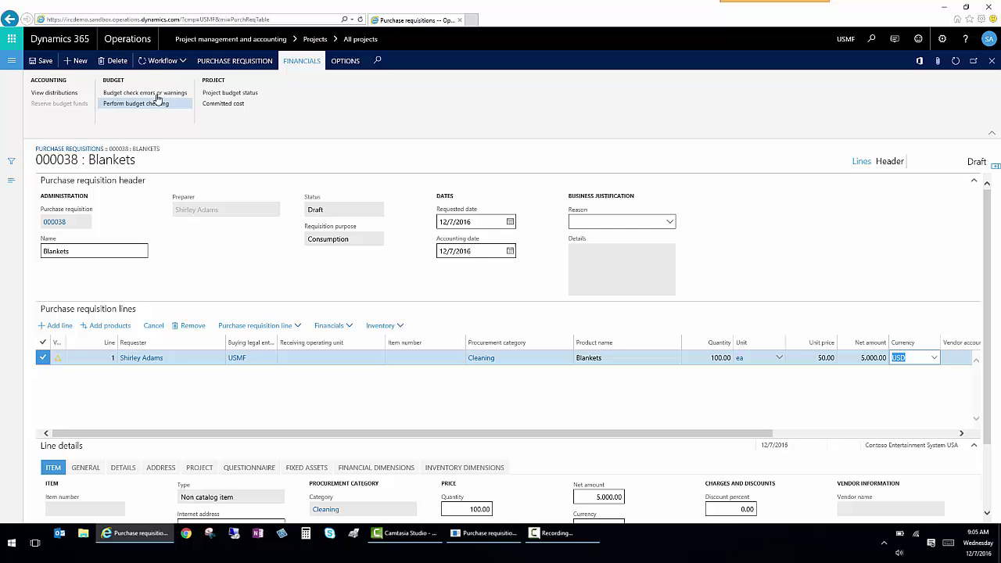
{"action": "left_click", "coordinate": [159, 93]}
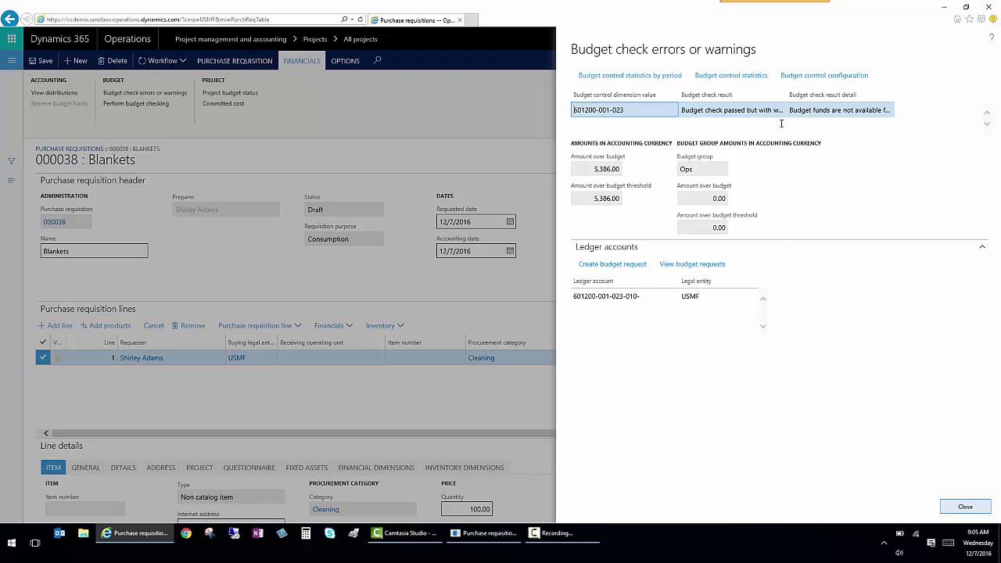
{"action": "left_click", "coordinate": [987, 508]}
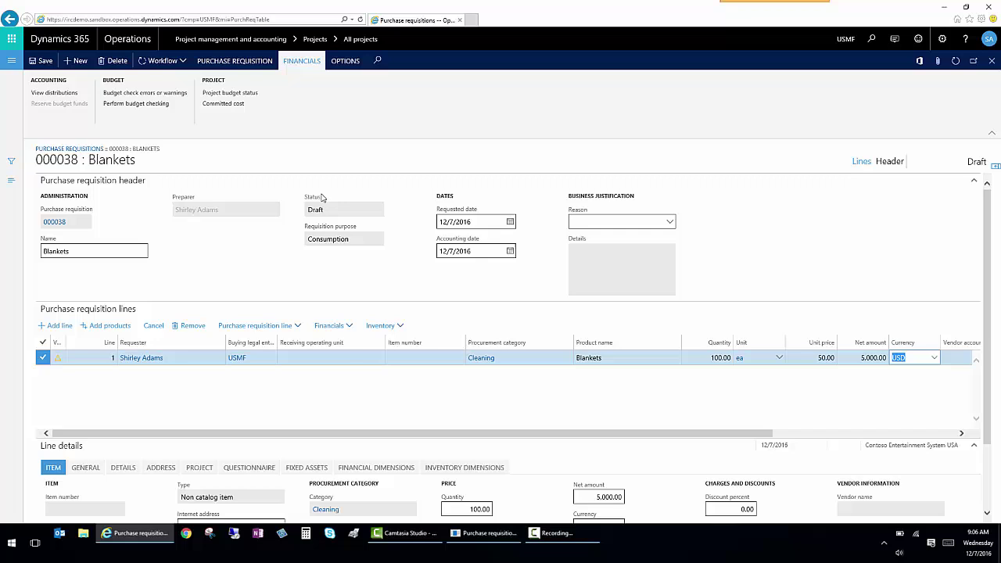
Step: Submit requisition 000039 for approval with the comment 'funds' about transferring budget
{"action": "mouse_move", "coordinate": [331, 190]}
{"action": "left_click", "coordinate": [186, 63]}
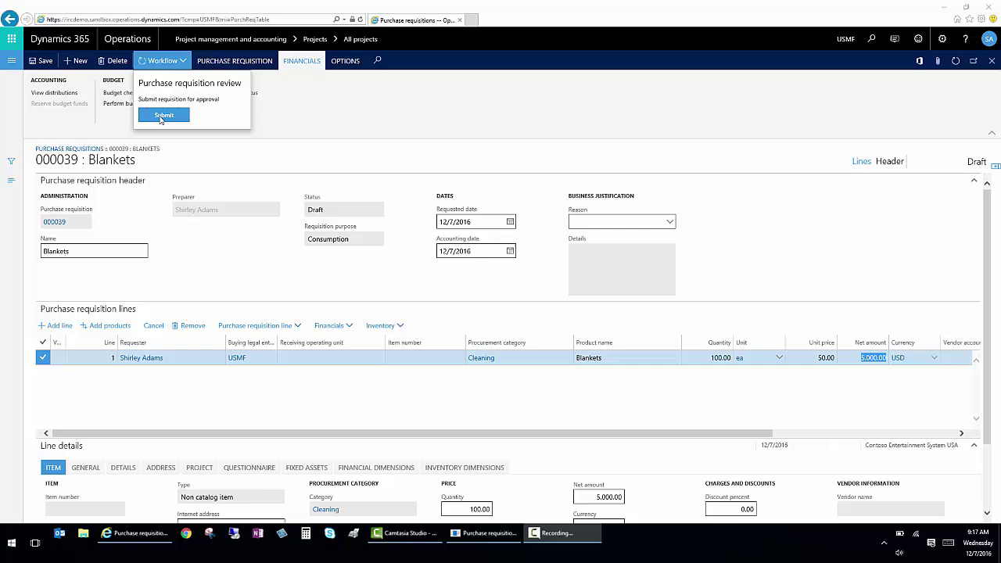
{"action": "left_click", "coordinate": [161, 118]}
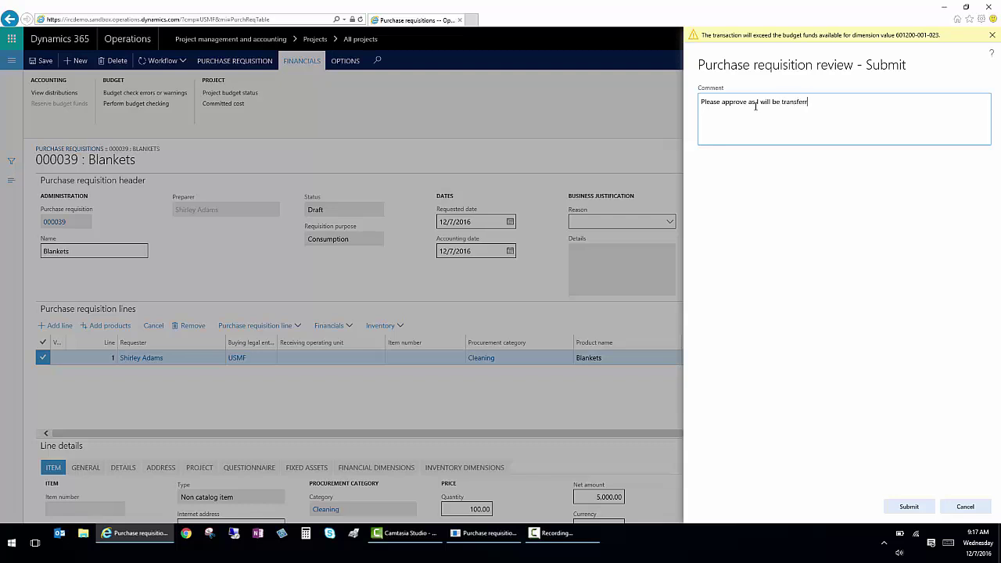
{"action": "type", "text": "funds"}
{"action": "left_click", "coordinate": [913, 508]}
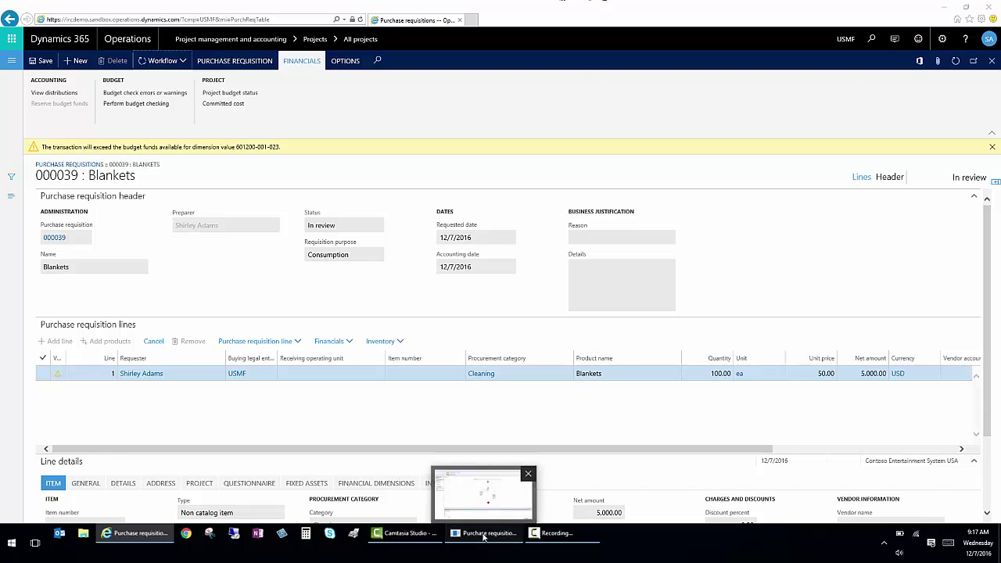
Step: In the workflow editor, select the True-branch requisition task and the Approve purchase requisitions element
{"action": "left_click", "coordinate": [484, 533]}
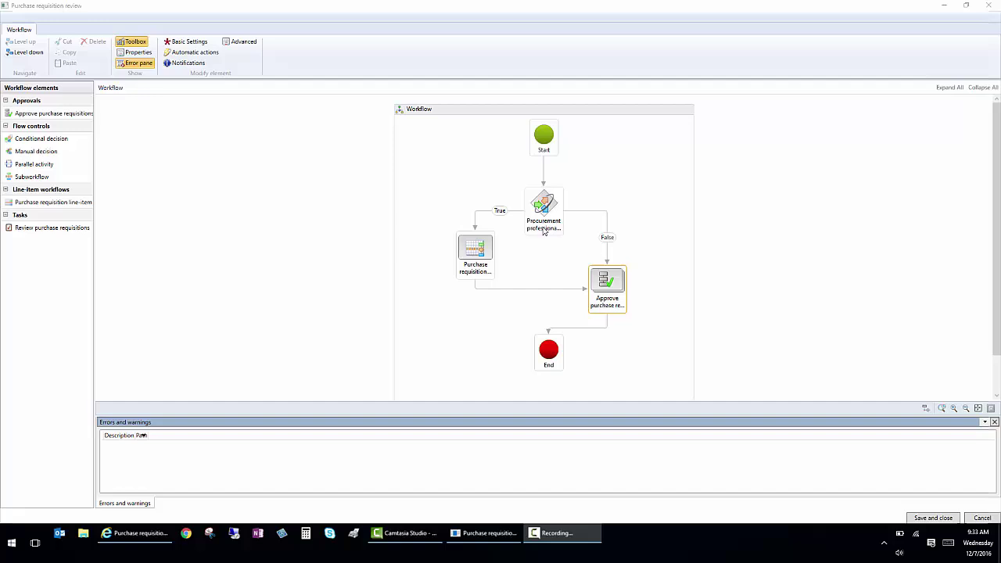
{"action": "left_click", "coordinate": [471, 253]}
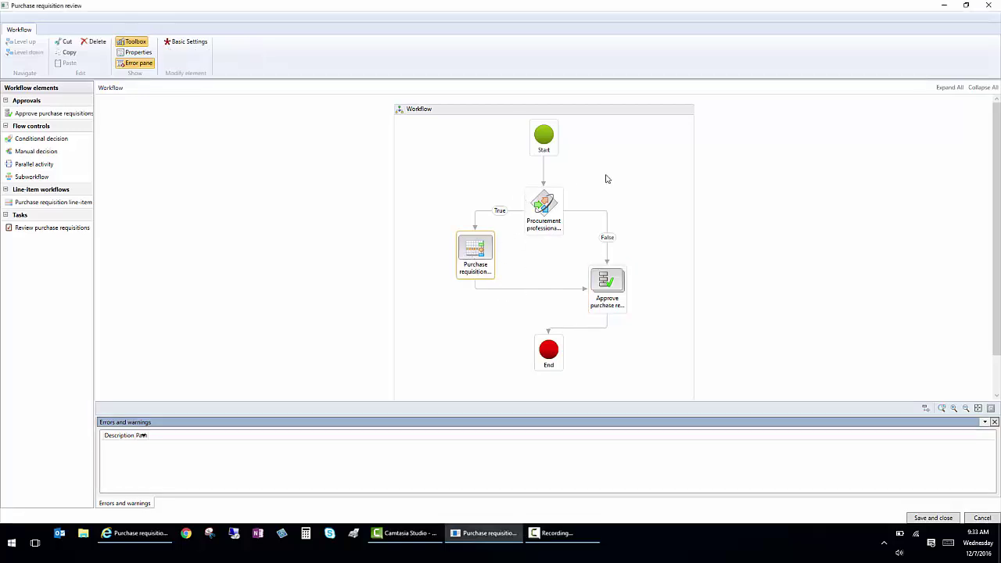
{"action": "left_click", "coordinate": [612, 282]}
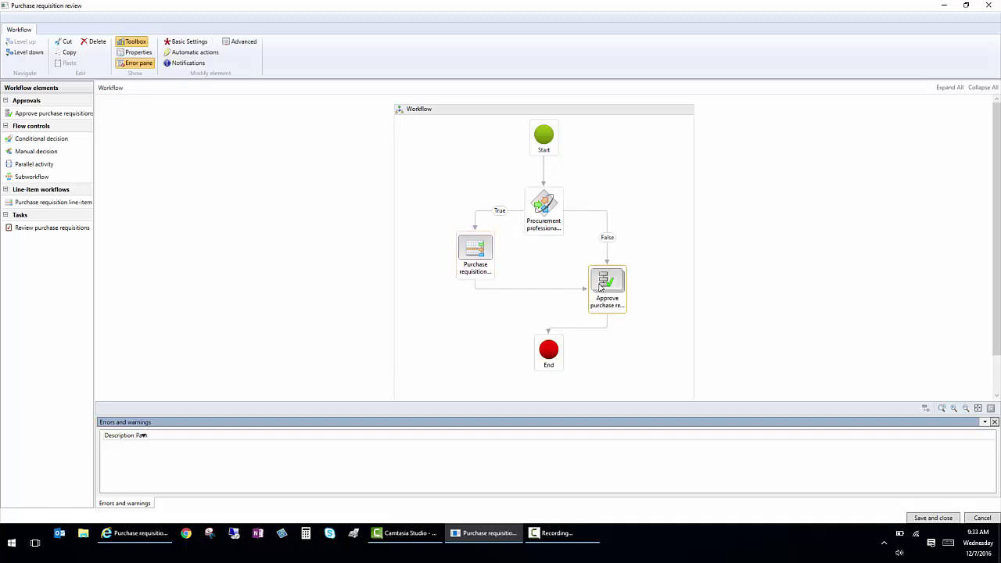
Step: Inspect Approval step 1's properties: its two assigned users and single-approver completion policy
{"action": "double_click", "coordinate": [599, 284]}
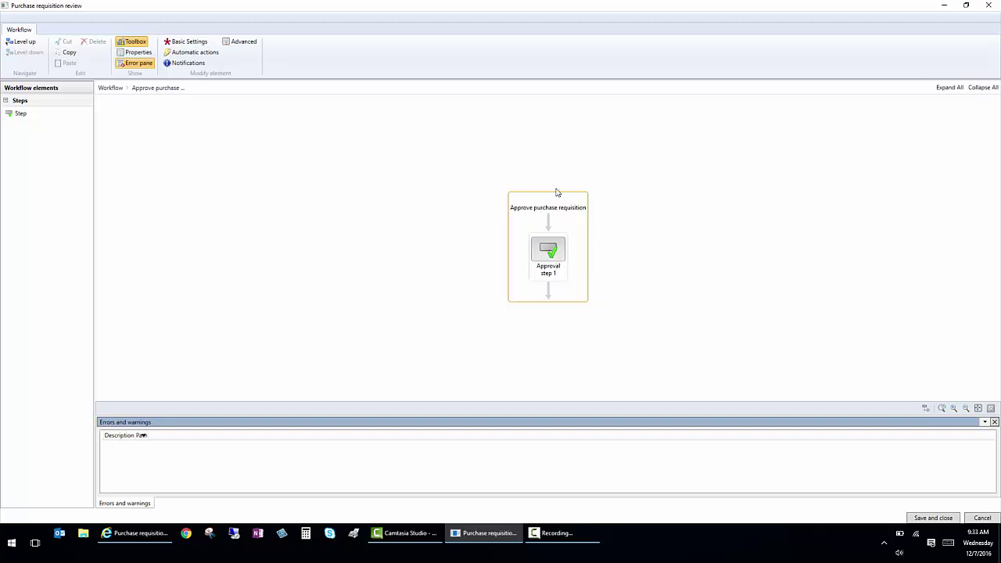
{"action": "left_click", "coordinate": [551, 255]}
{"action": "right_click", "coordinate": [551, 255]}
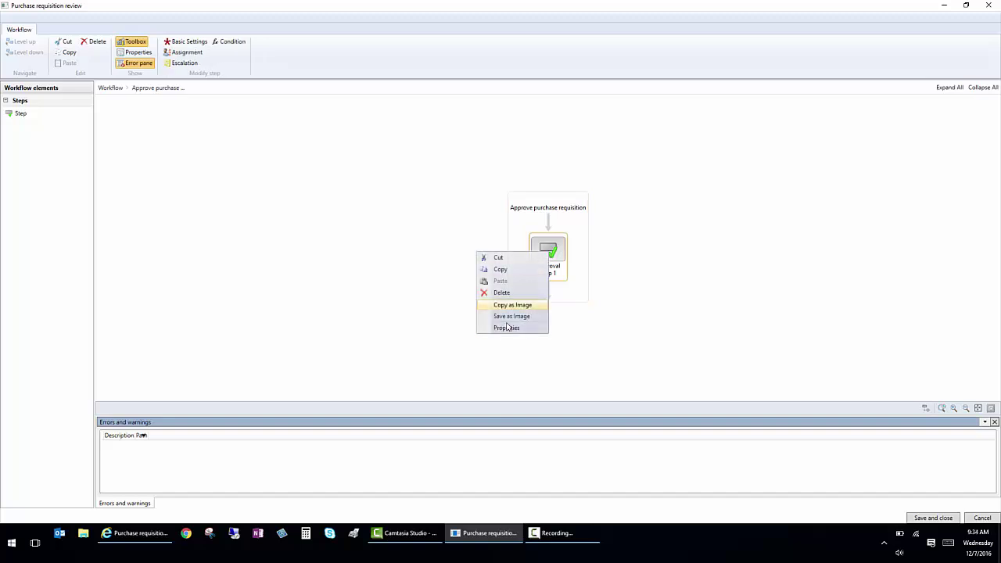
{"action": "left_click", "coordinate": [507, 331]}
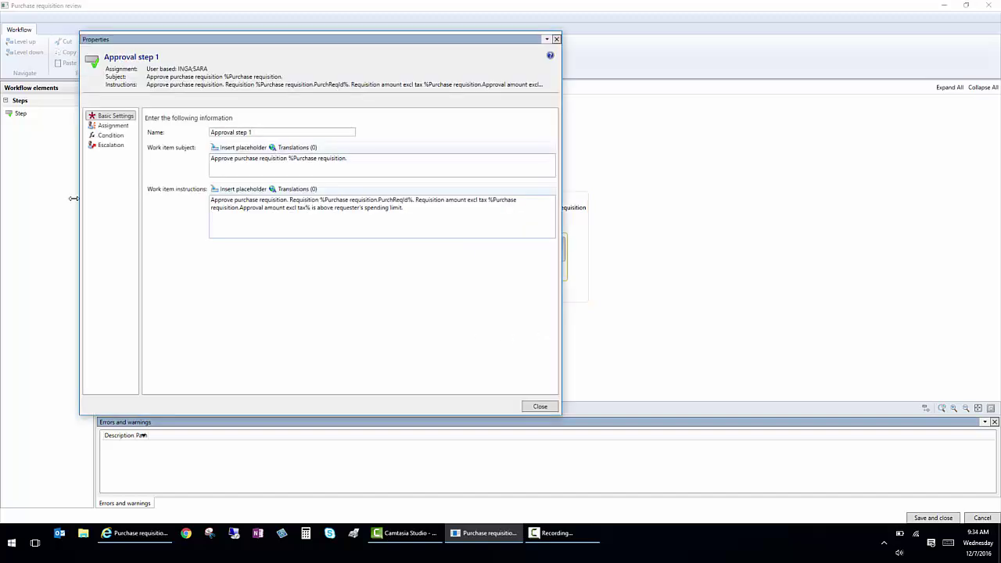
{"action": "left_click", "coordinate": [123, 129]}
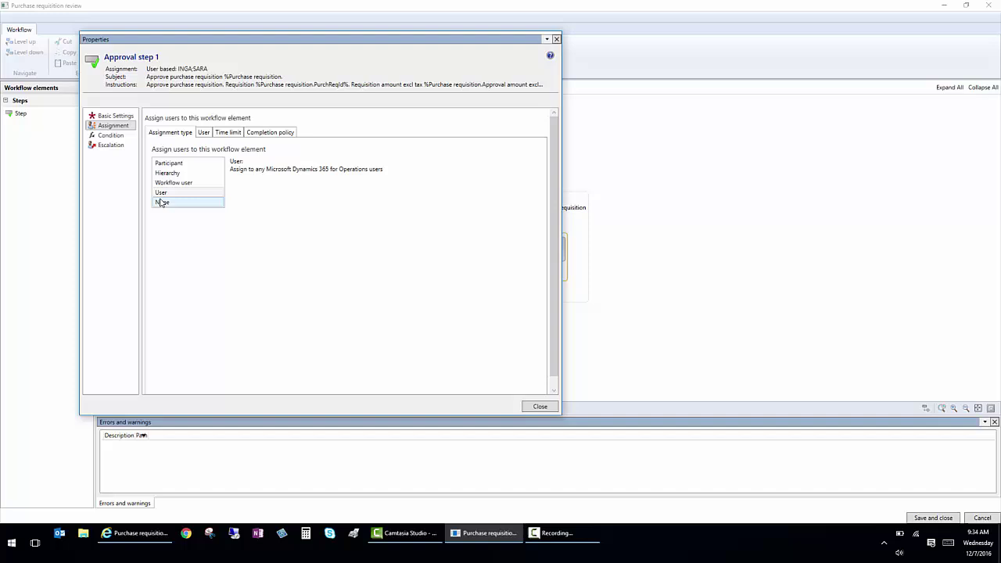
{"action": "left_click", "coordinate": [202, 133]}
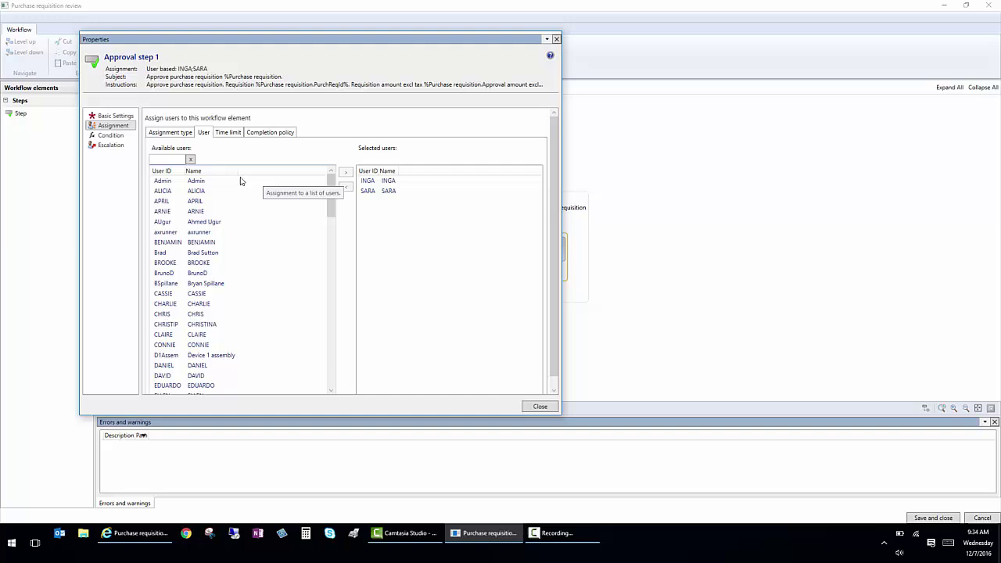
{"action": "left_click", "coordinate": [280, 134]}
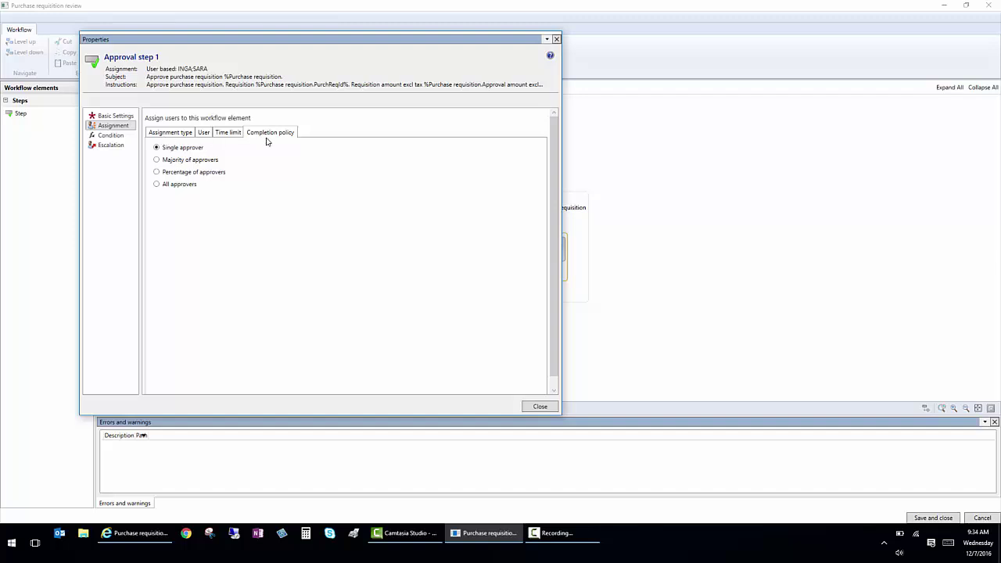
{"action": "left_click", "coordinate": [204, 133]}
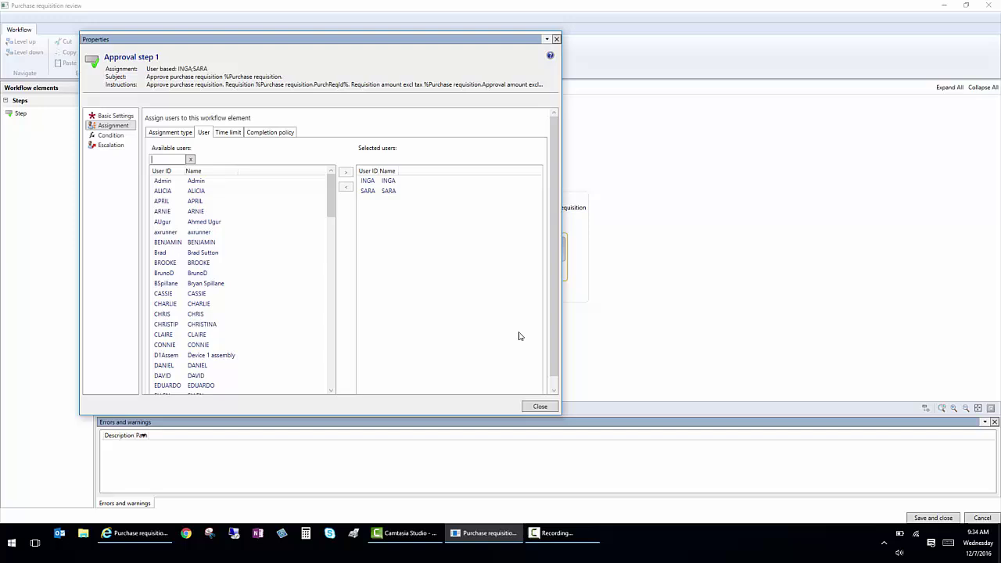
{"action": "left_click", "coordinate": [540, 407]}
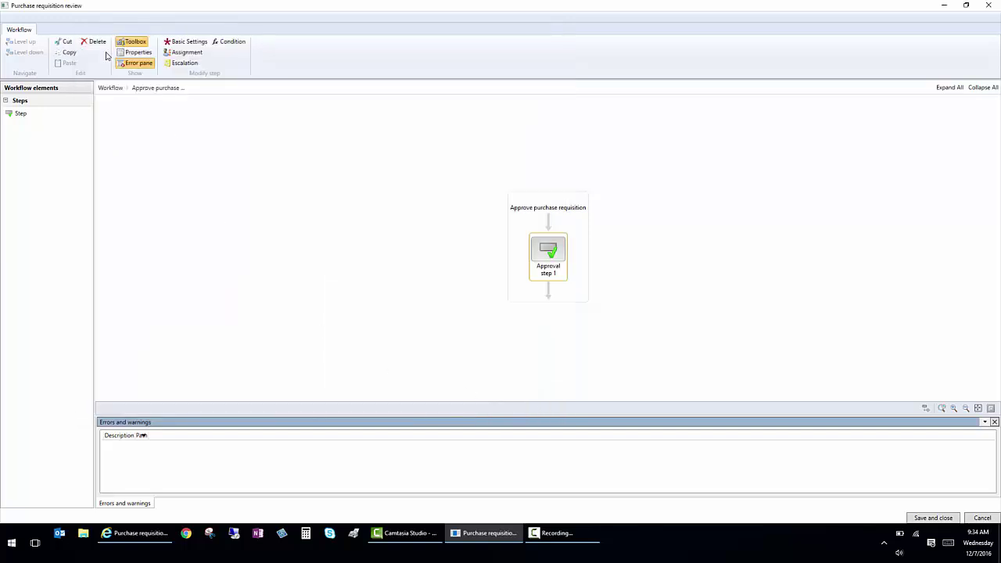
Step: Leave the workflow diagram and bring up requisition 000039's workflow history
{"action": "left_click", "coordinate": [111, 89]}
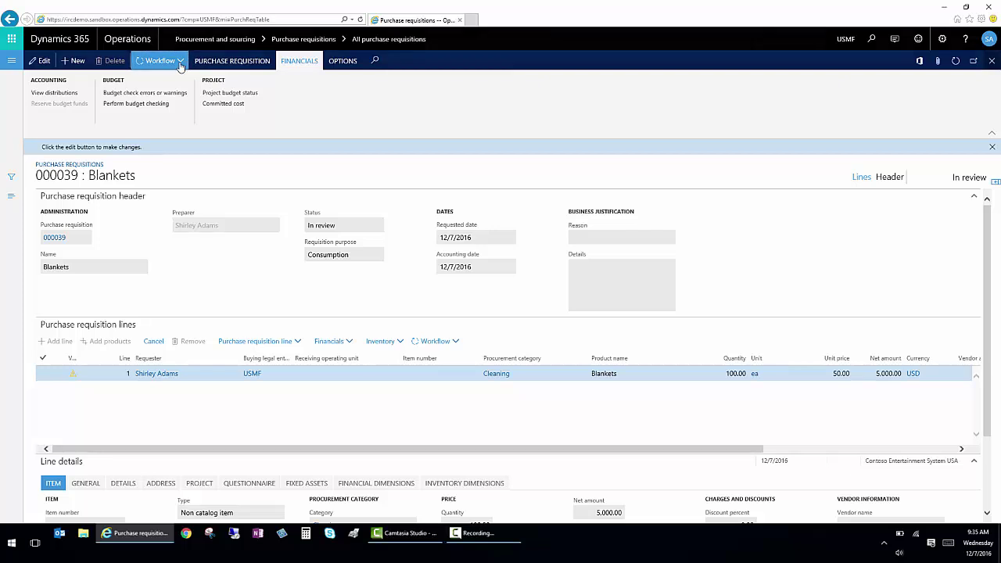
{"action": "left_click", "coordinate": [179, 63]}
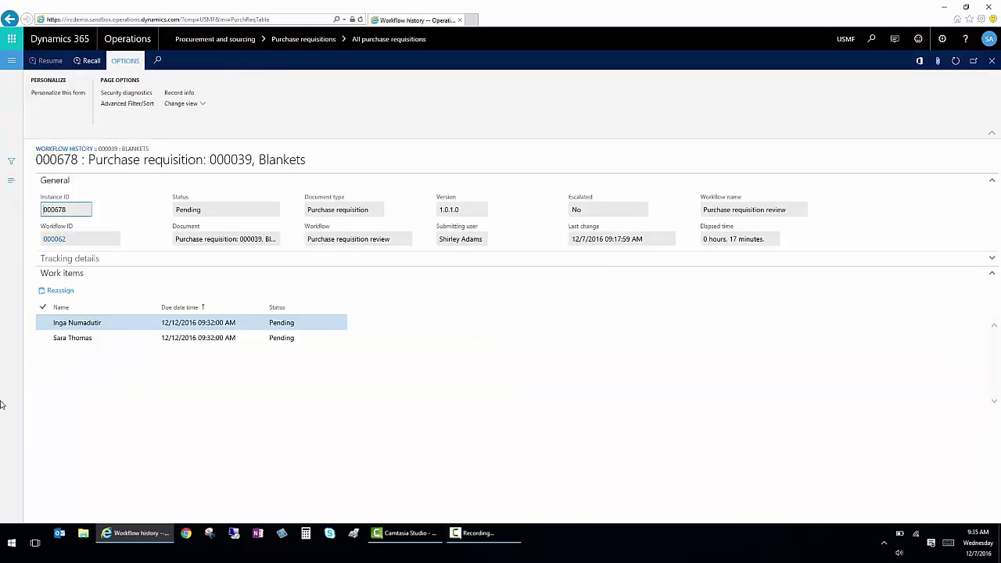
Step: Reassign the first pending work item to the submitting user and refresh the work item list
{"action": "left_click", "coordinate": [75, 323]}
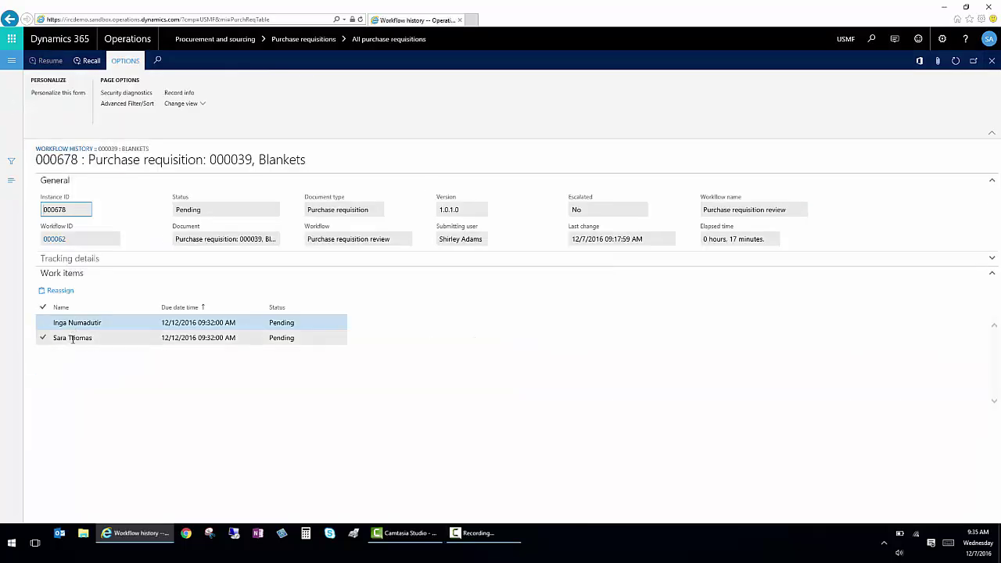
{"action": "left_click", "coordinate": [76, 290]}
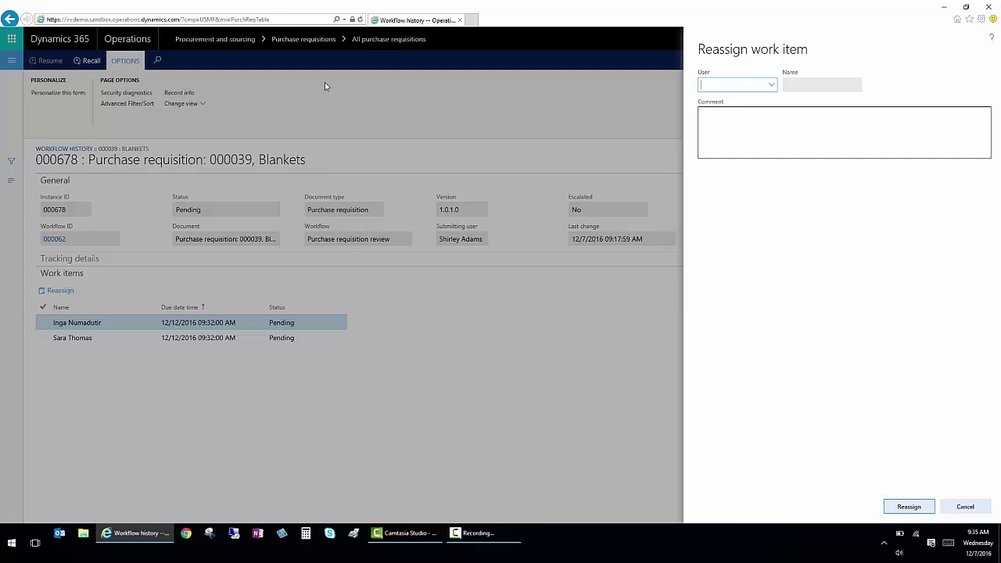
{"action": "left_click", "coordinate": [776, 84]}
{"action": "left_click", "coordinate": [774, 86]}
{"action": "scroll", "coordinate": [543, 190], "scroll_direction": "down", "scroll_amount": 10}
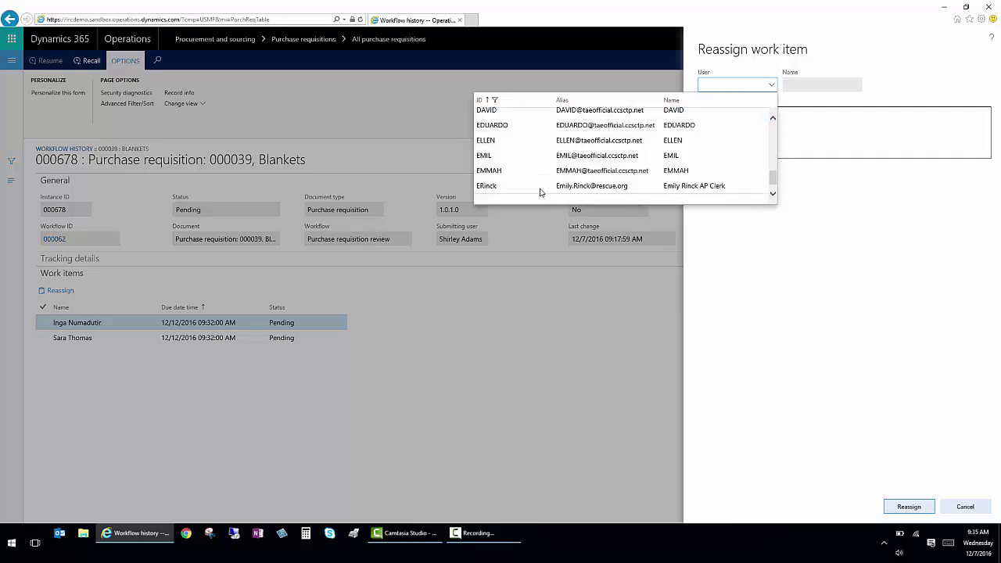
{"action": "scroll", "coordinate": [530, 189], "scroll_direction": "down", "scroll_amount": 15}
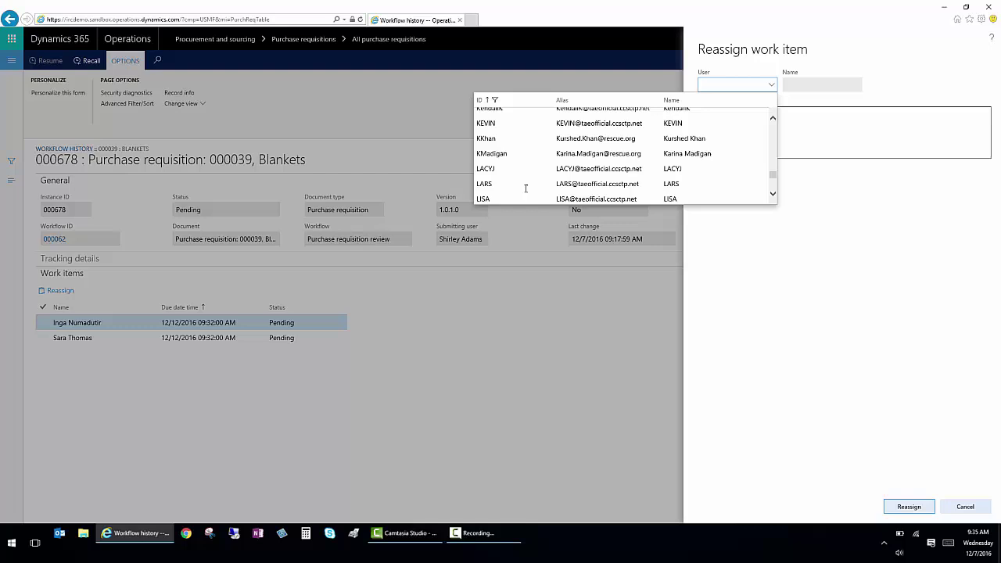
{"action": "scroll", "coordinate": [526, 188], "scroll_direction": "down", "scroll_amount": 5}
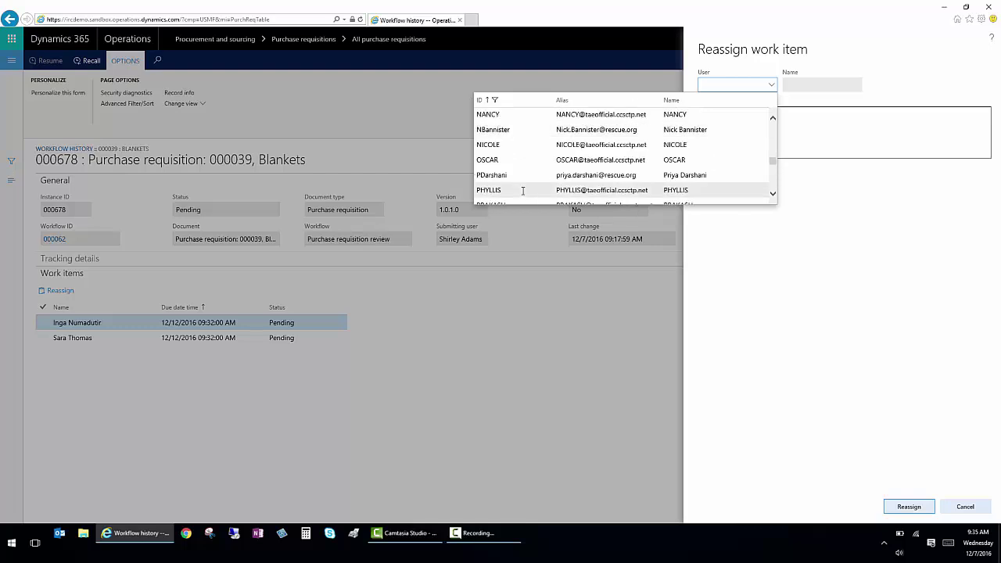
{"action": "scroll", "coordinate": [521, 191], "scroll_direction": "down", "scroll_amount": 3}
{"action": "left_click", "coordinate": [521, 193]}
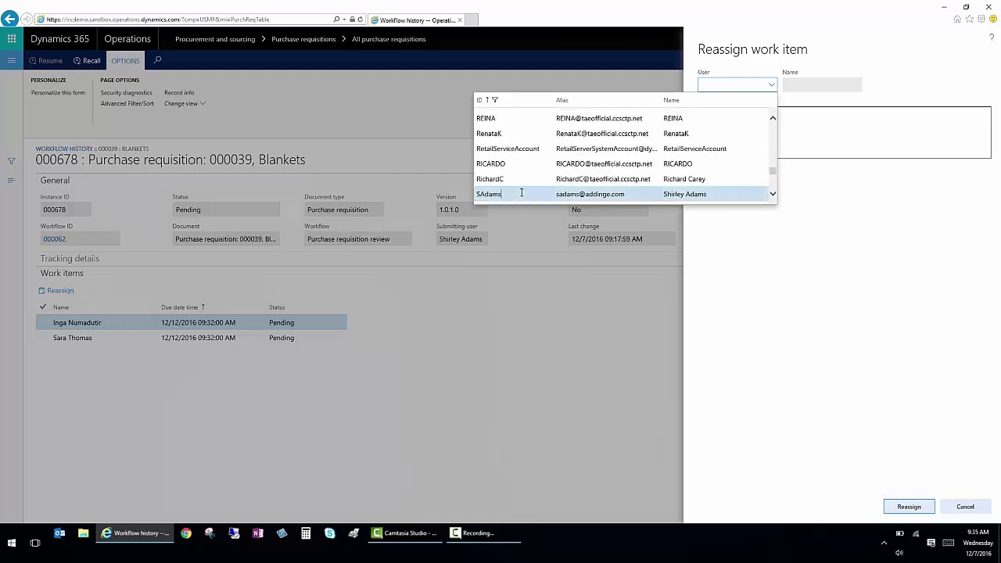
{"action": "left_click", "coordinate": [909, 506]}
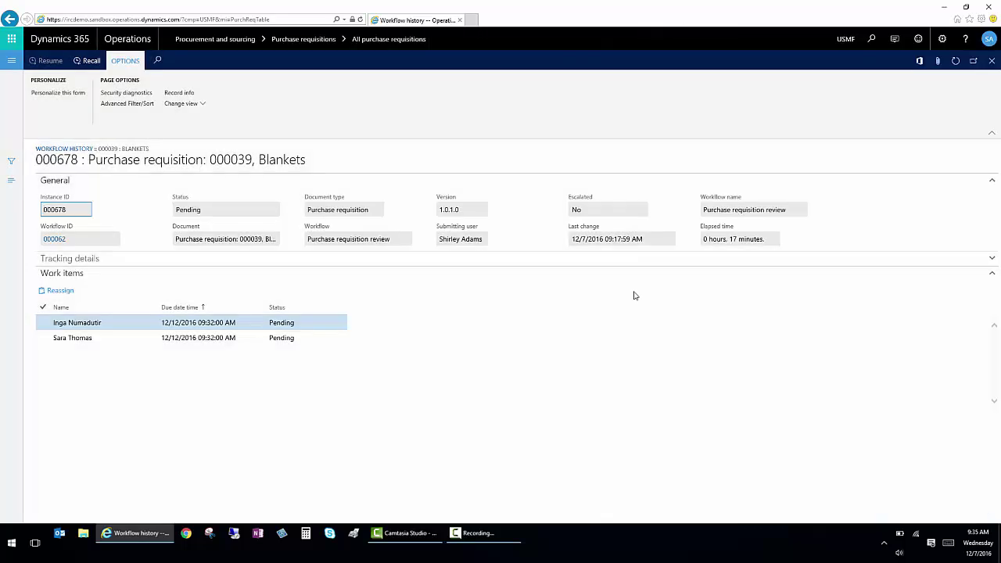
{"action": "left_click", "coordinate": [955, 62]}
{"action": "left_click", "coordinate": [114, 323]}
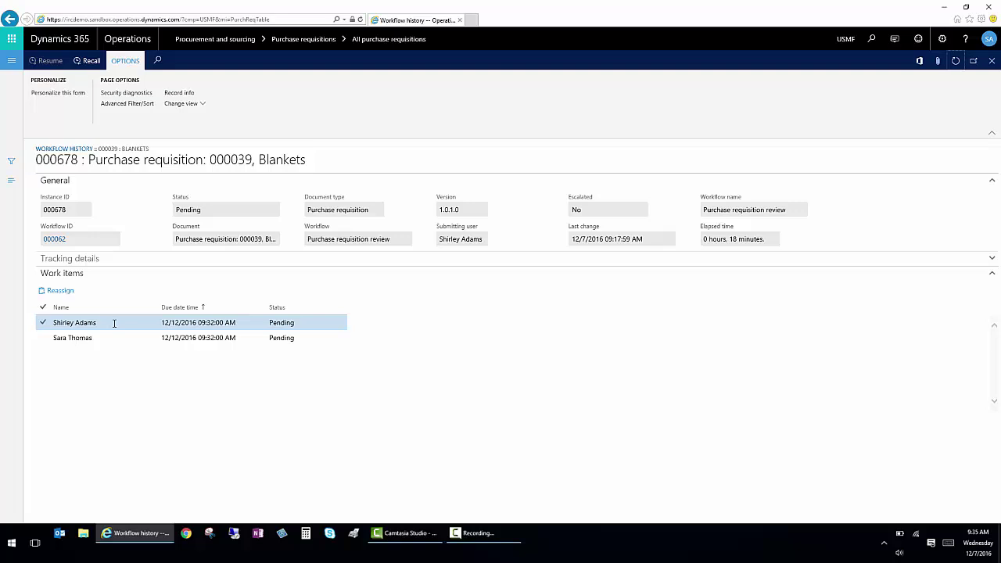
Step: Close the history and approve requisition 000039 despite the budget overrun warning
{"action": "left_click", "coordinate": [993, 61]}
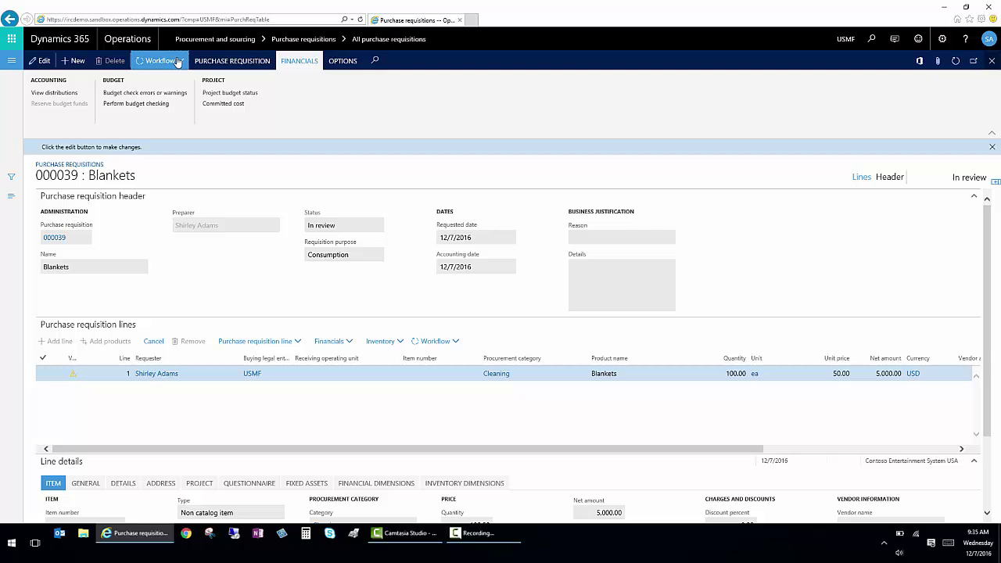
{"action": "left_click", "coordinate": [179, 62]}
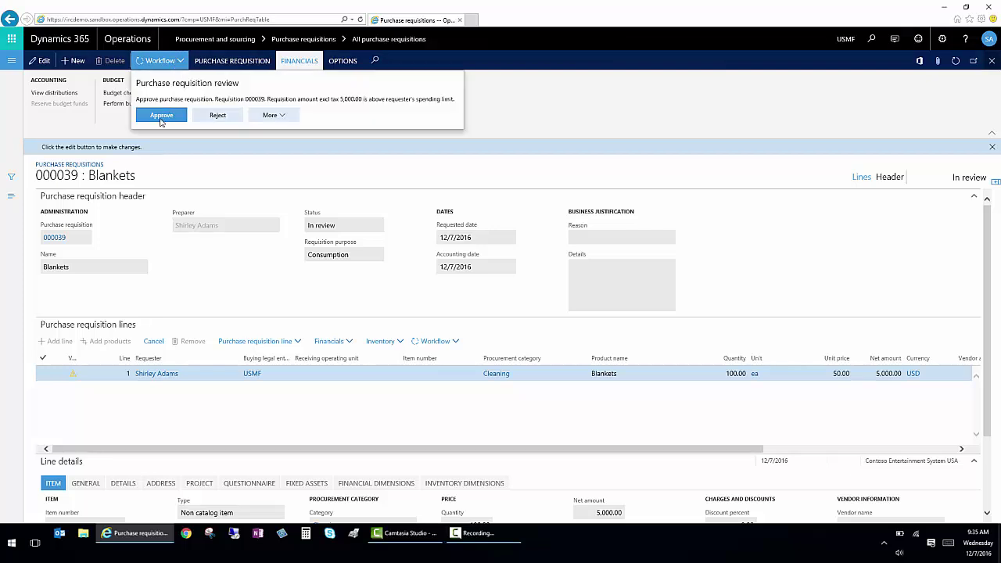
{"action": "left_click", "coordinate": [161, 116]}
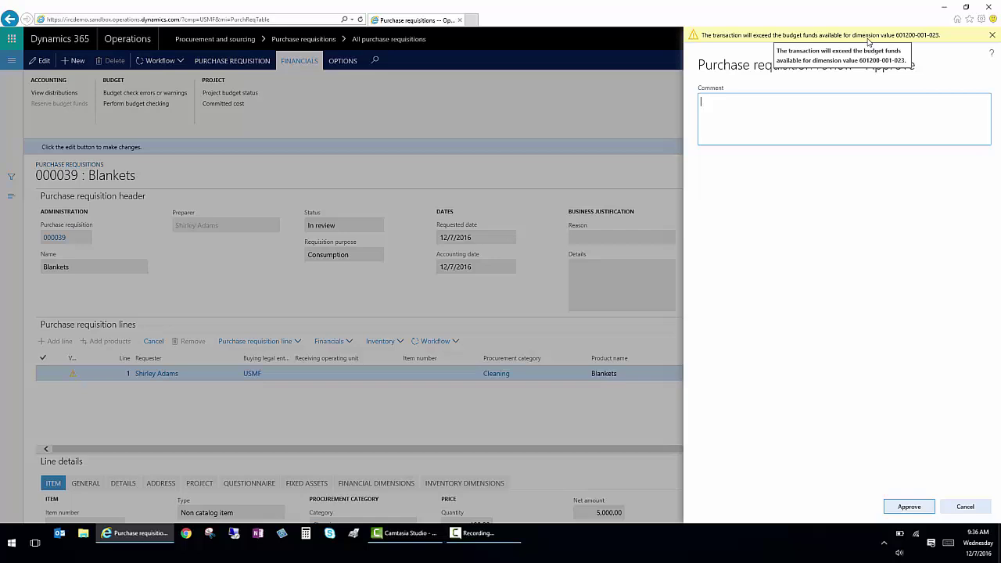
{"action": "left_click", "coordinate": [903, 509]}
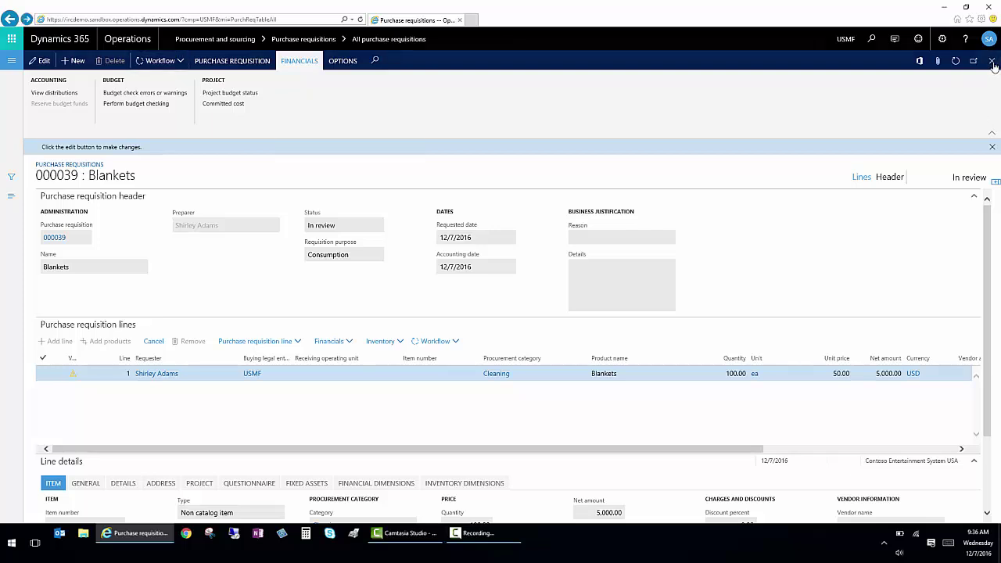
Step: Close requisition 000039 and go to Procurement and sourcing > Release approved purchase requisitions
{"action": "left_click", "coordinate": [992, 62]}
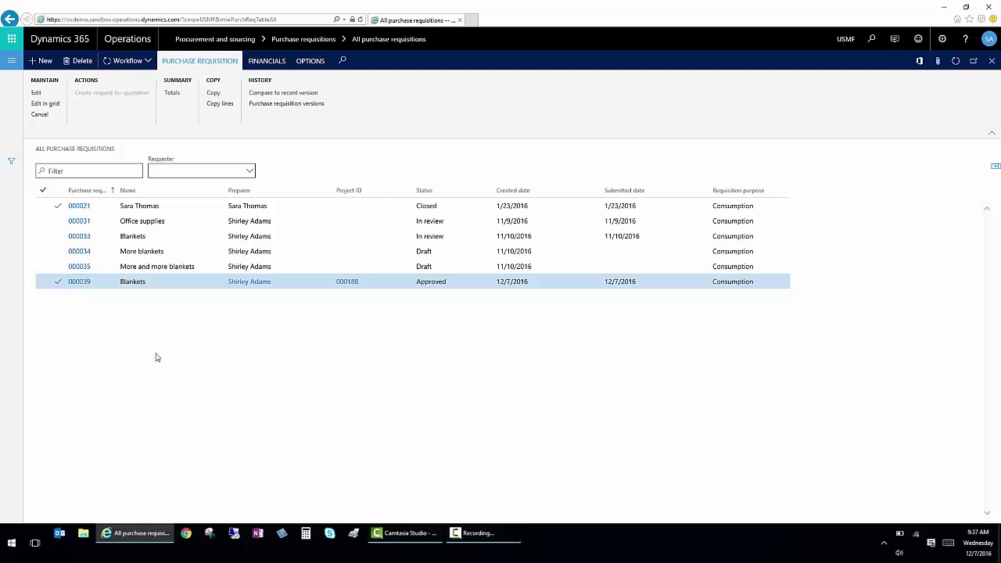
{"action": "left_click", "coordinate": [43, 265]}
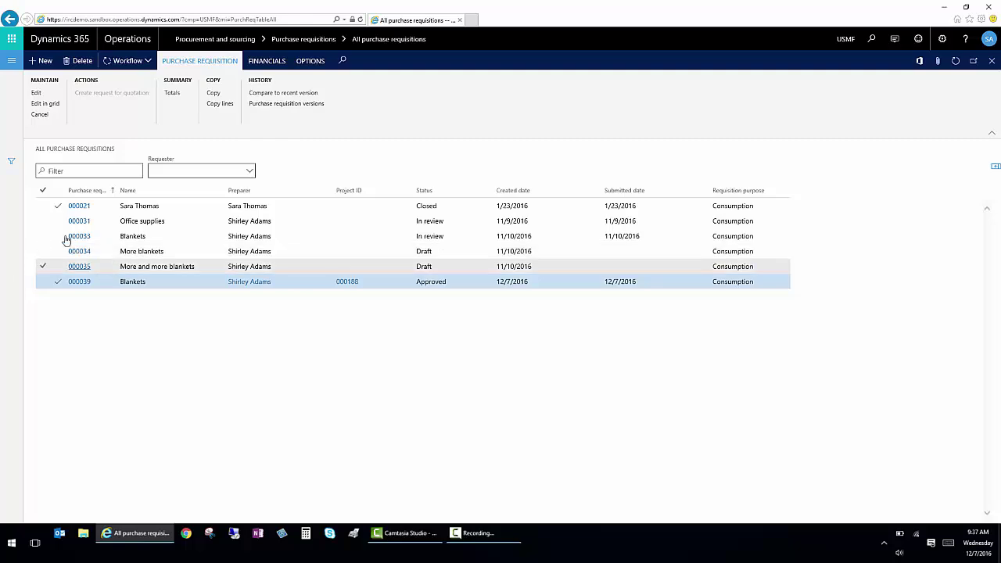
{"action": "left_click", "coordinate": [11, 61]}
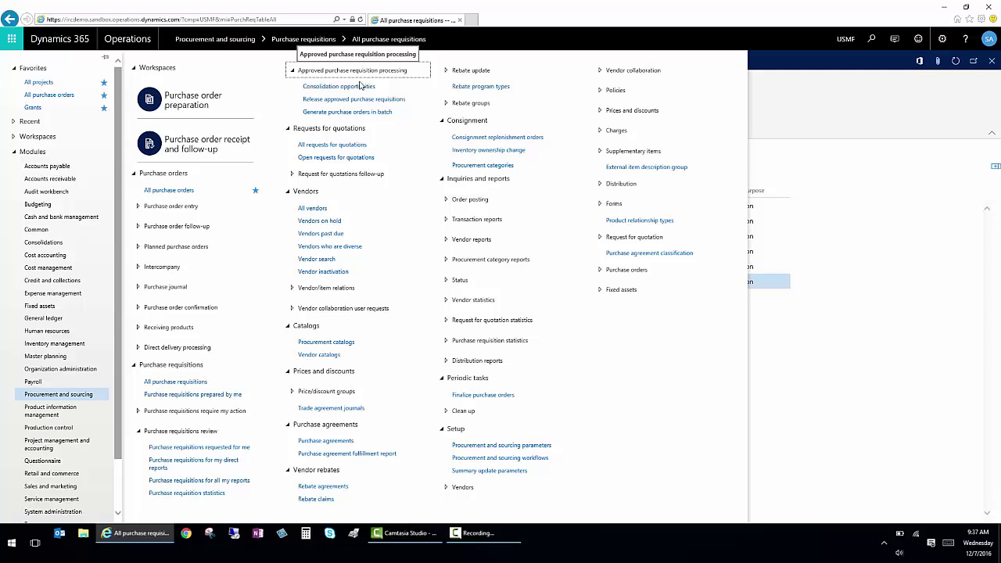
{"action": "left_click", "coordinate": [339, 102]}
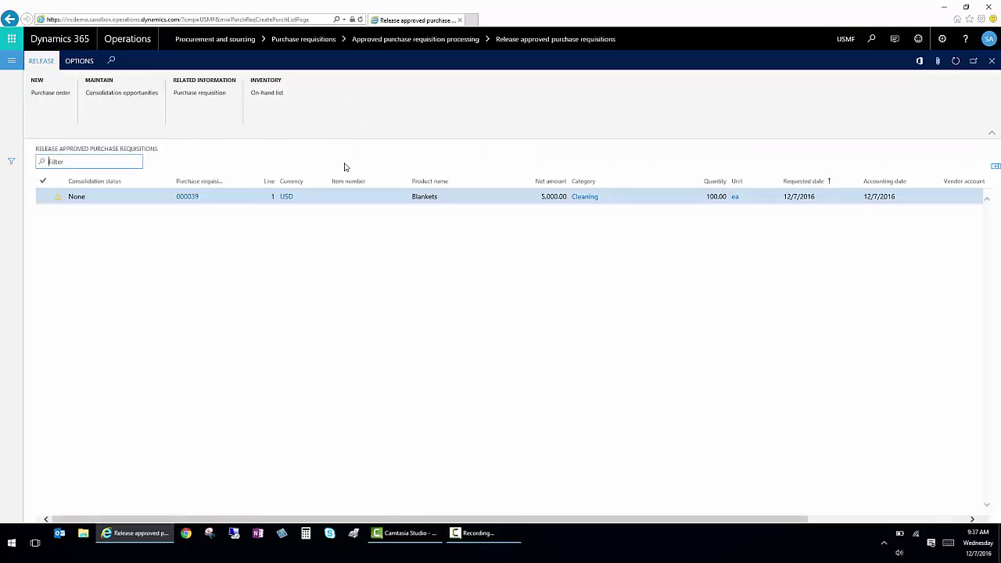
Step: Mark the 000039 Blankets line and create purchase order 00000060 with vendor 10005
{"action": "left_click", "coordinate": [960, 200]}
{"action": "left_click", "coordinate": [52, 92]}
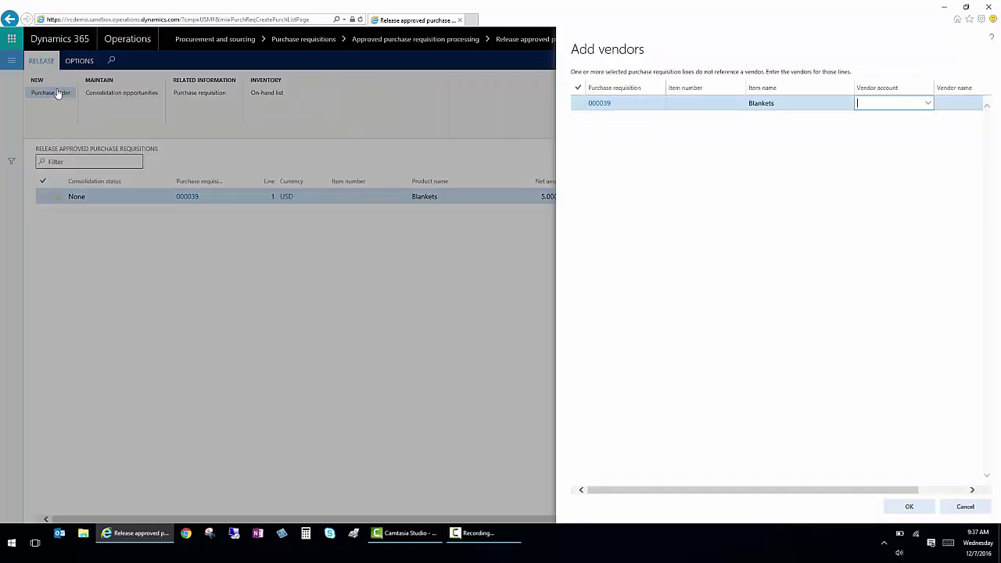
{"action": "left_click", "coordinate": [928, 104]}
{"action": "left_click", "coordinate": [929, 105]}
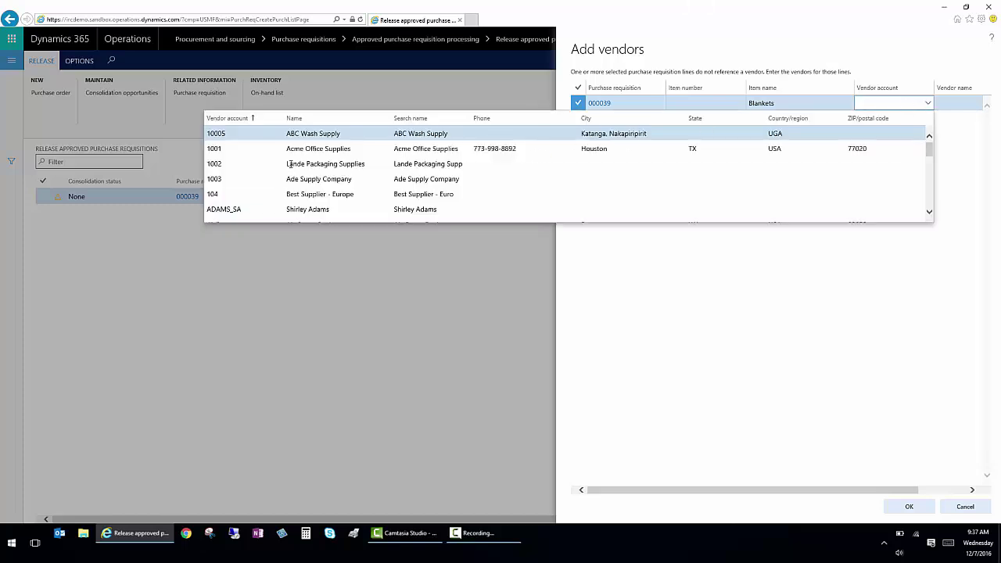
{"action": "left_click", "coordinate": [296, 136]}
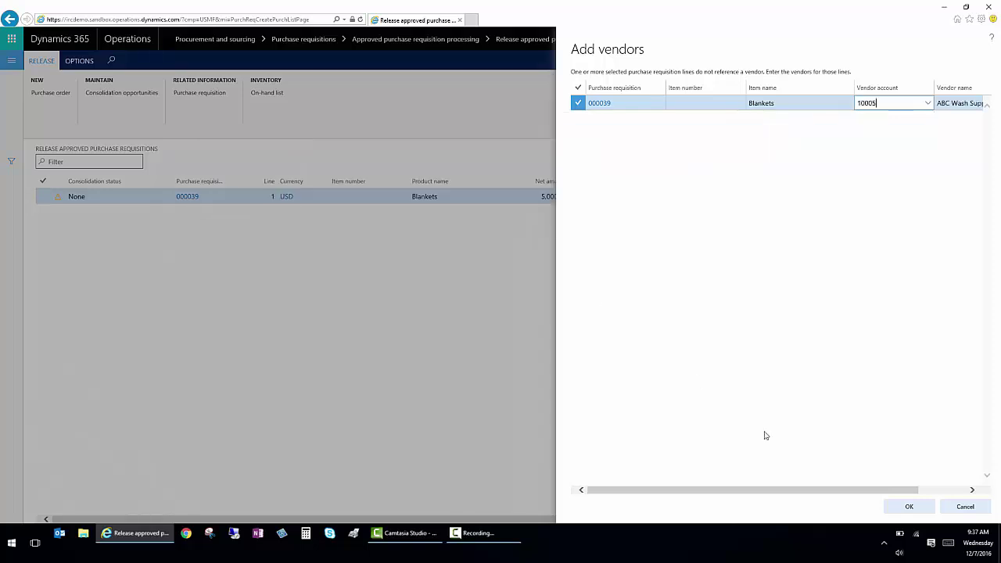
{"action": "left_click", "coordinate": [908, 509]}
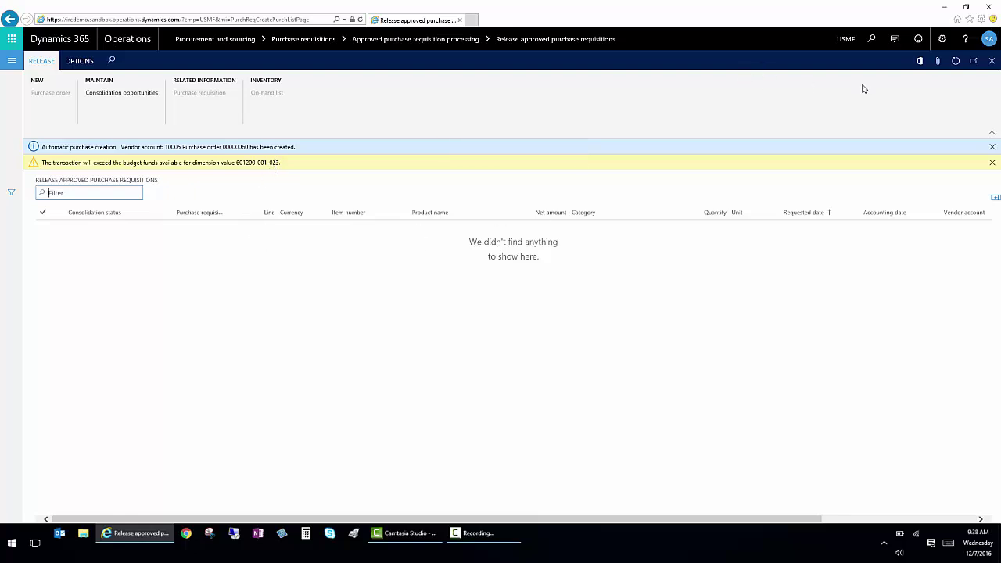
Step: Close the Release approved purchase requisitions page to get back to the dashboard
{"action": "left_click", "coordinate": [991, 61]}
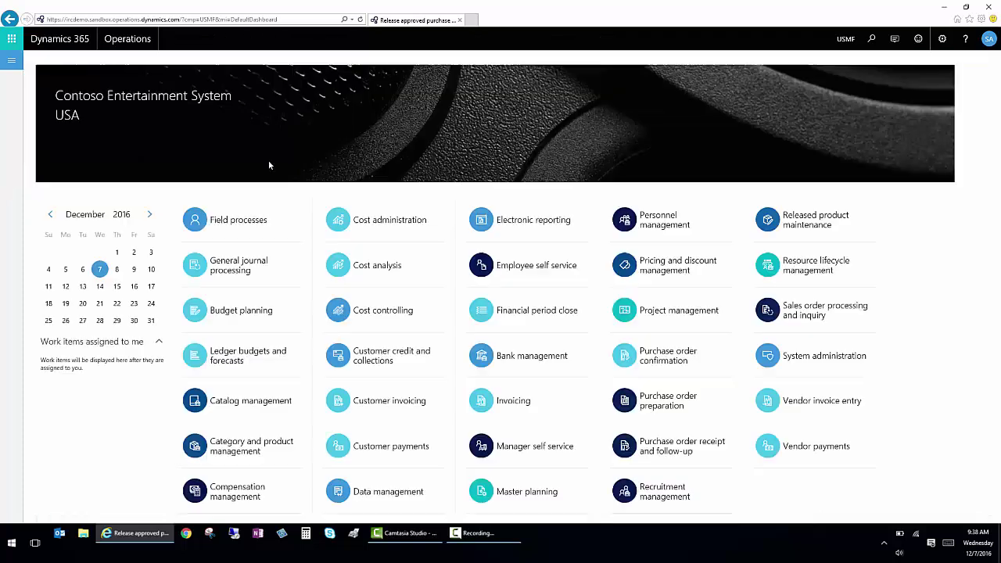